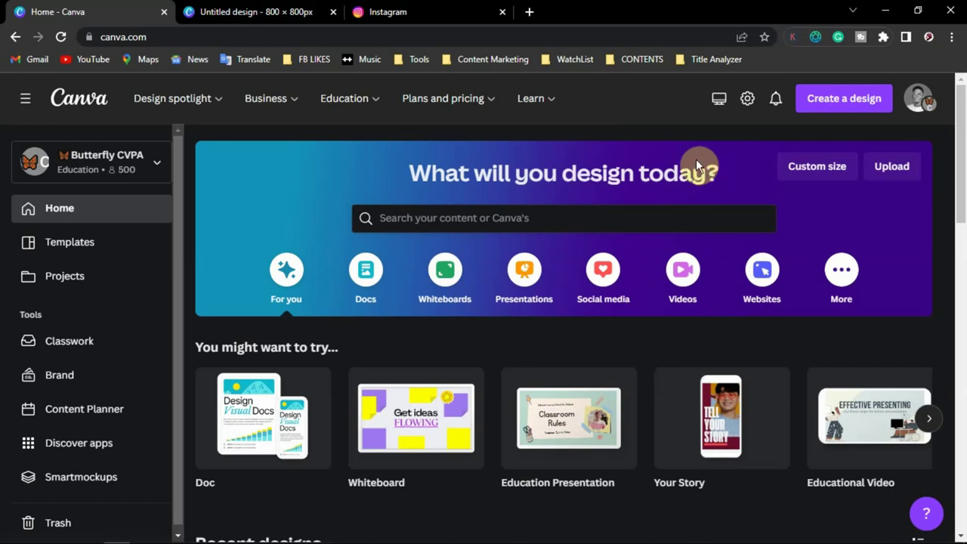
- Switch to the yellow Save the Date design and dismiss both Instagram notification toasts
click(230, 16)
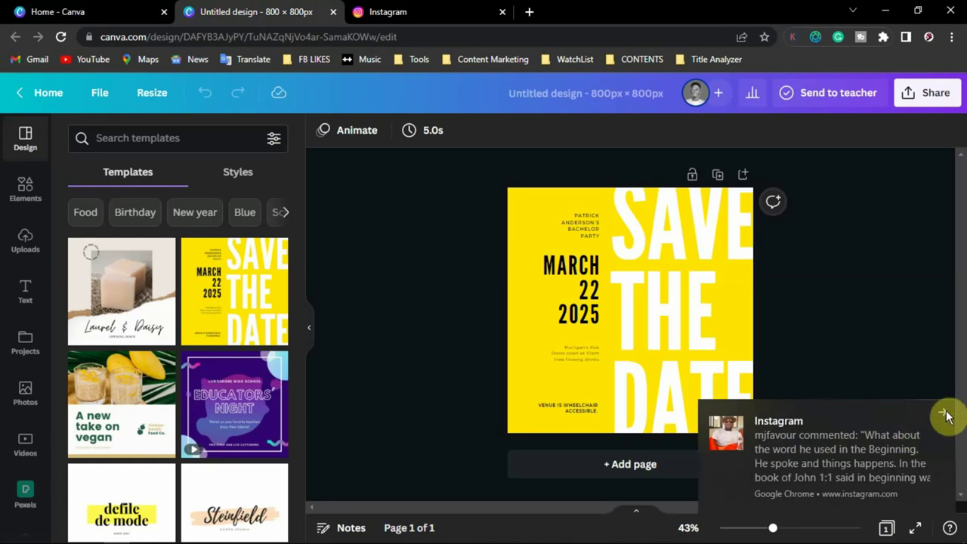
click(945, 415)
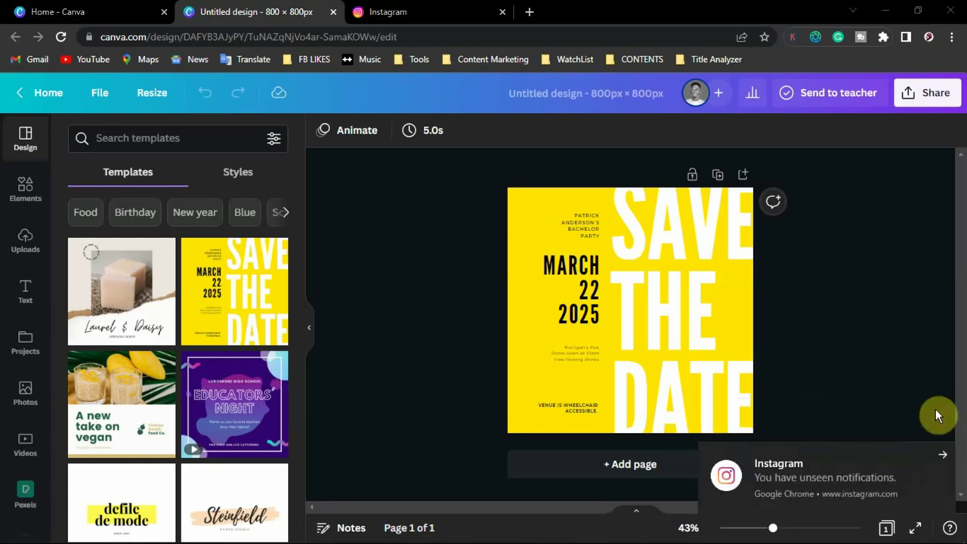
click(943, 454)
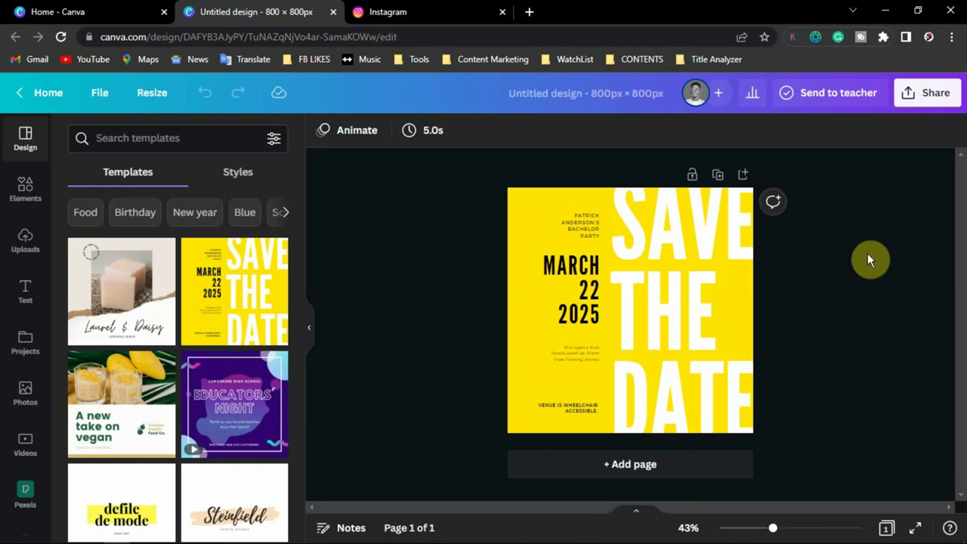
- Open Share > Share on social to list Instagram, Facebook, Twitter, TikTok and Pinterest
click(929, 102)
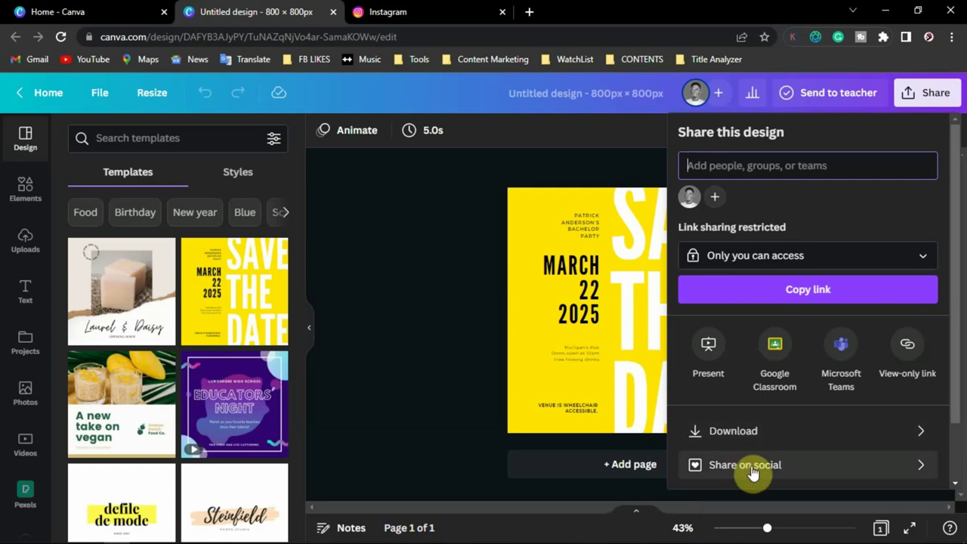
click(748, 466)
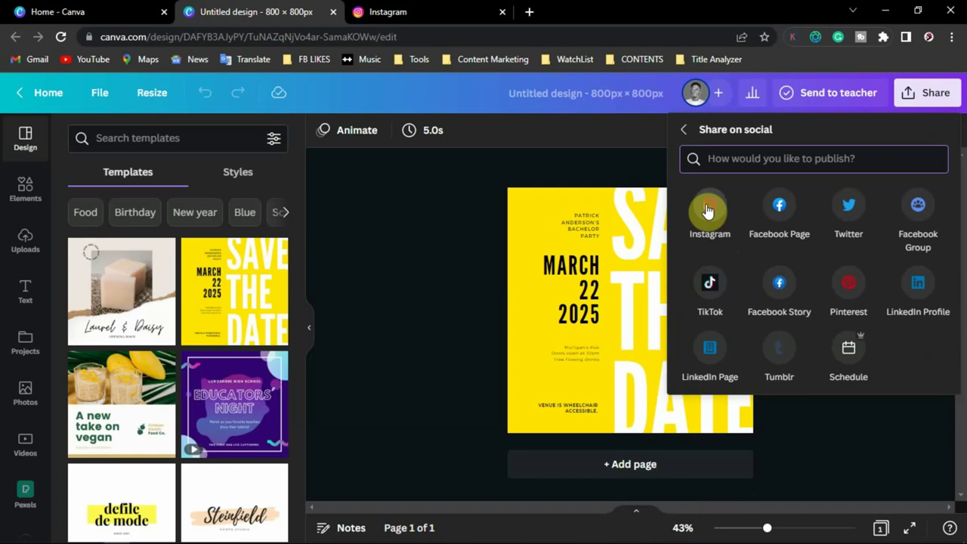
- Choose Instagram as the social platform, going back once and reselecting it
click(709, 211)
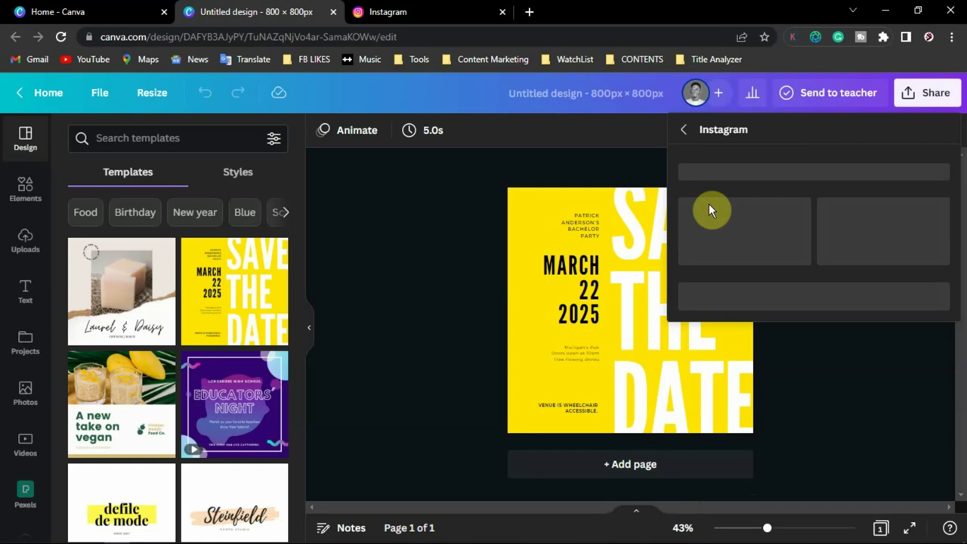
click(684, 130)
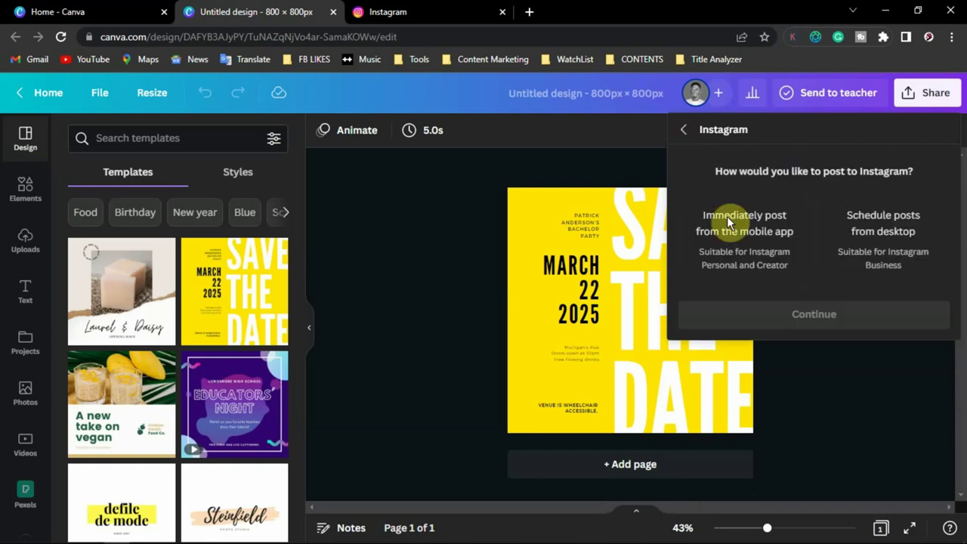
click(708, 467)
click(706, 211)
- Preview the 'Immediately post from the mobile app' option, then return to the Instagram posting choices
click(740, 242)
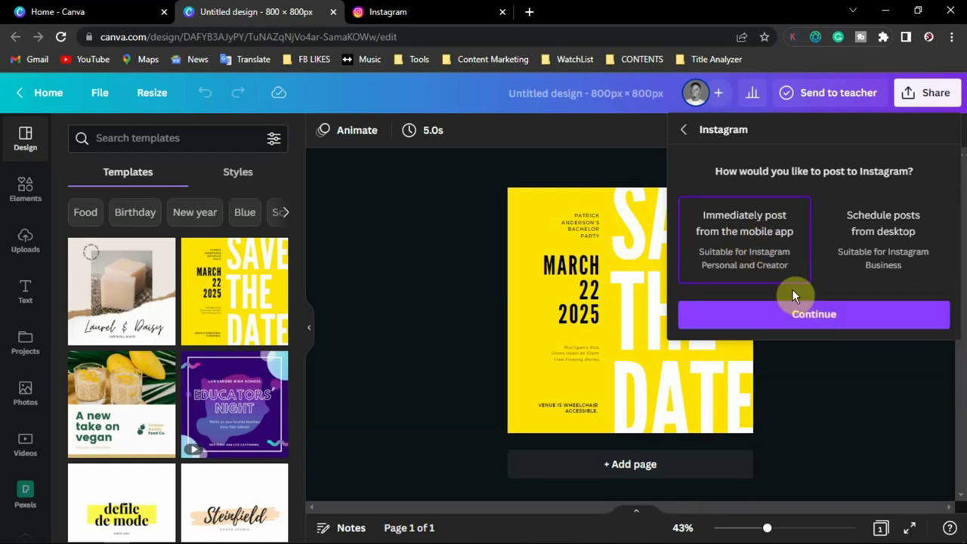
click(792, 313)
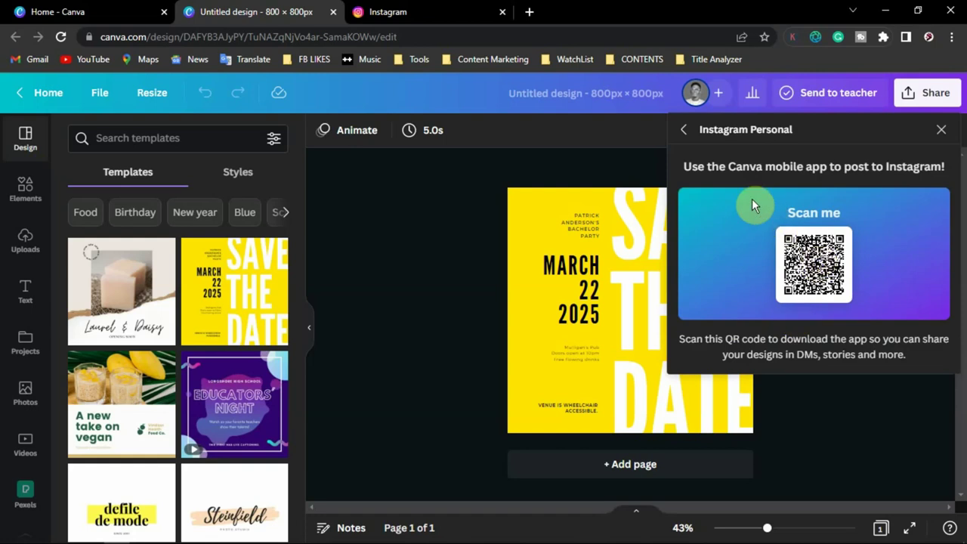
click(684, 135)
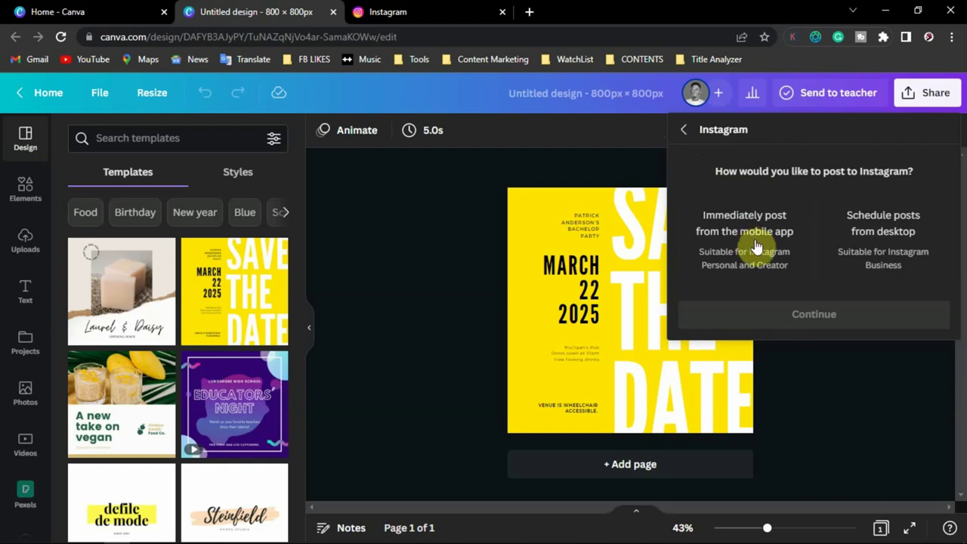
- Continue with 'Schedule posts from desktop' and expand both Connect Instagram Business steps
click(899, 242)
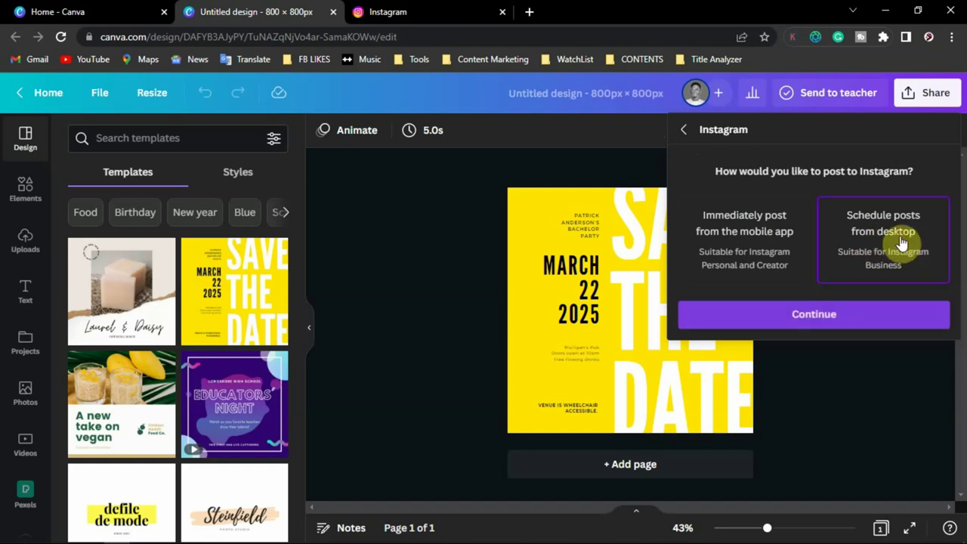
click(816, 314)
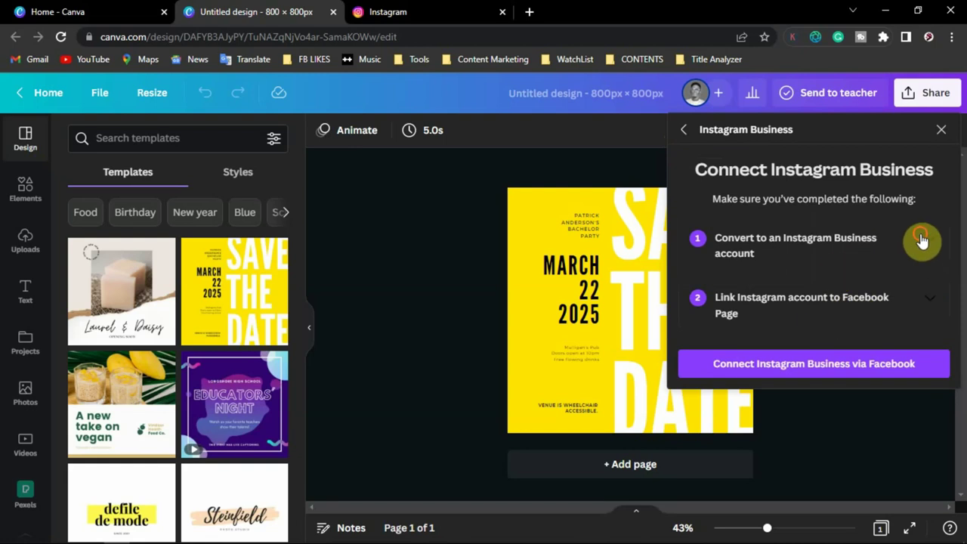
click(920, 241)
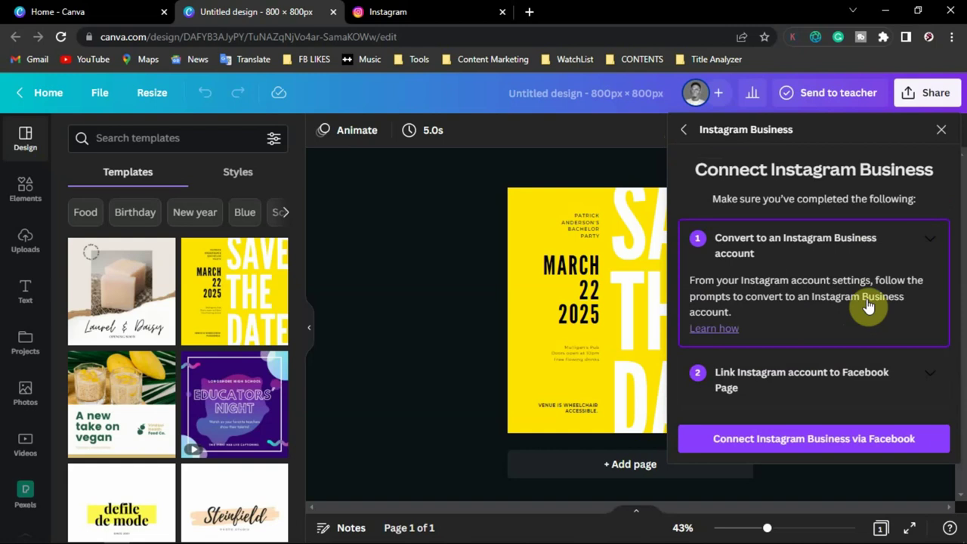
click(911, 383)
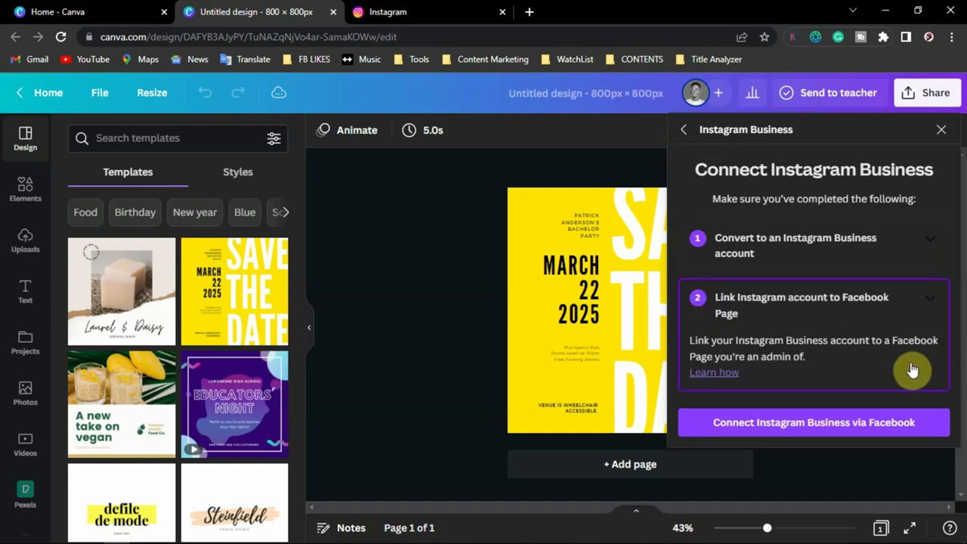
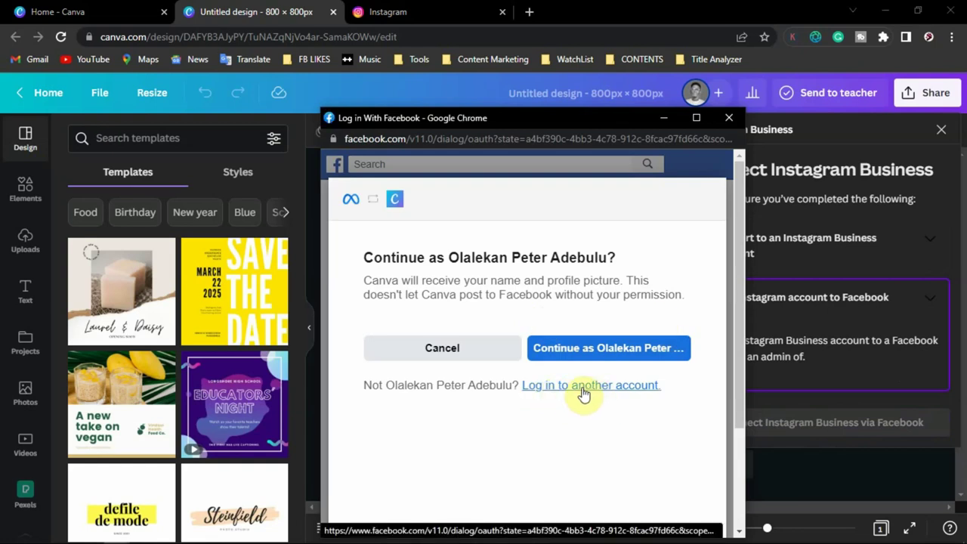
- Continue with the signed-in Facebook profile and tick your own Instagram Business account
click(639, 354)
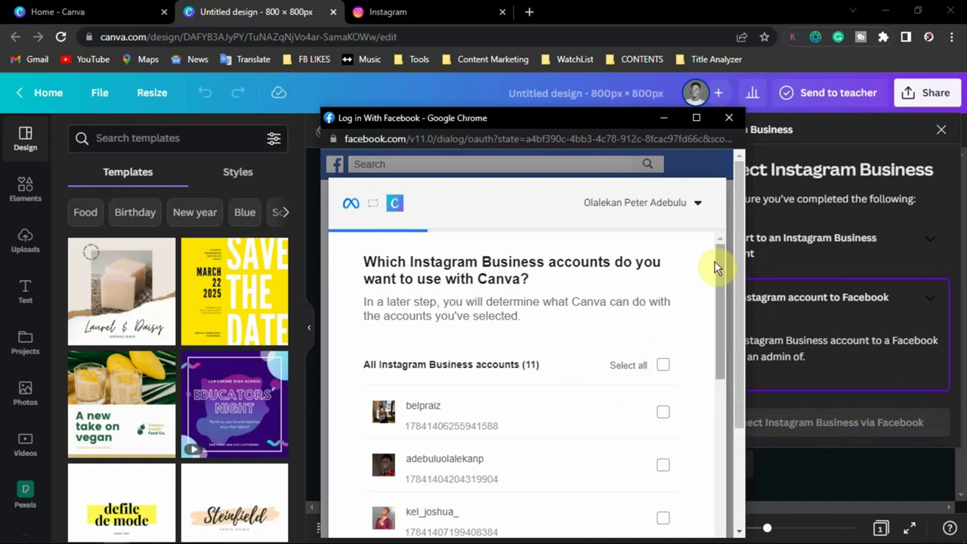
drag(715, 266, 717, 288)
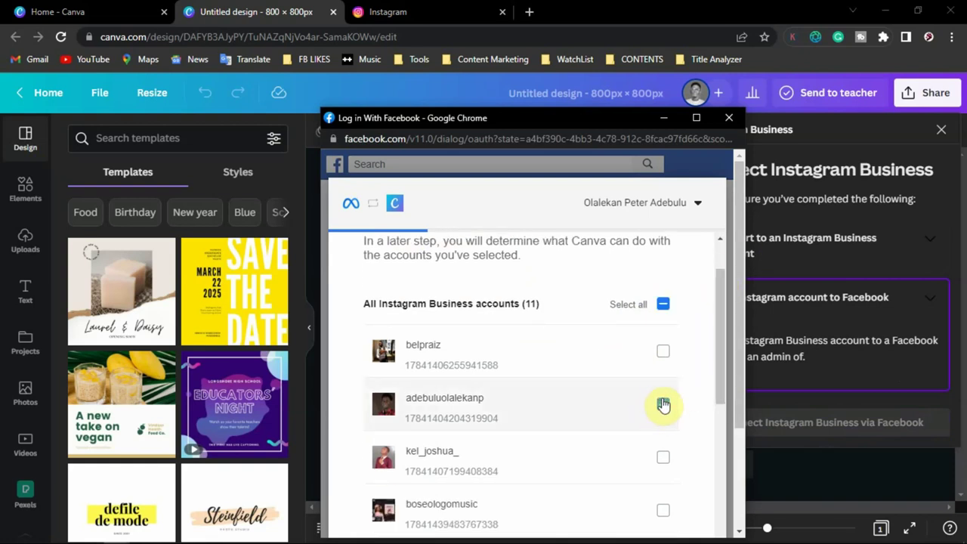
click(663, 405)
scroll(718, 340, down, 2)
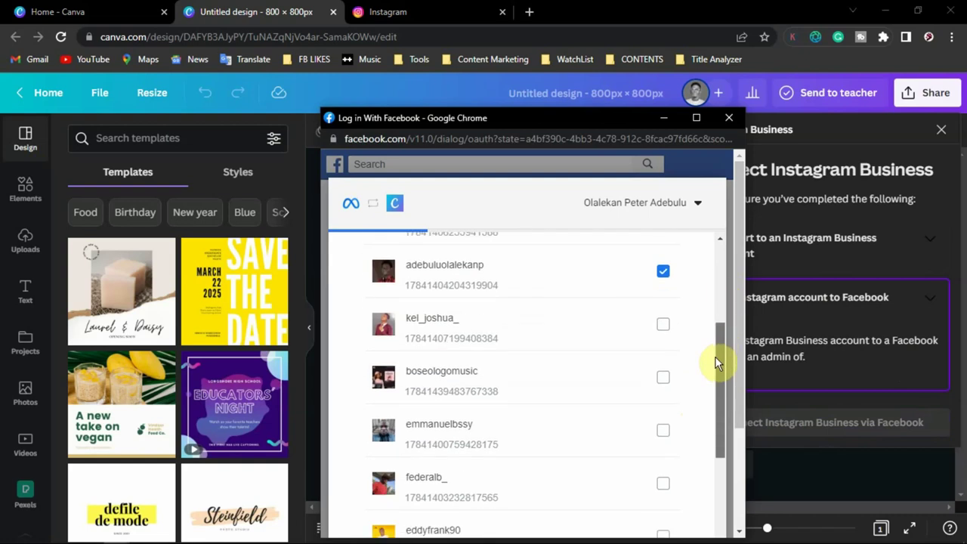
scroll(715, 361, down, 1)
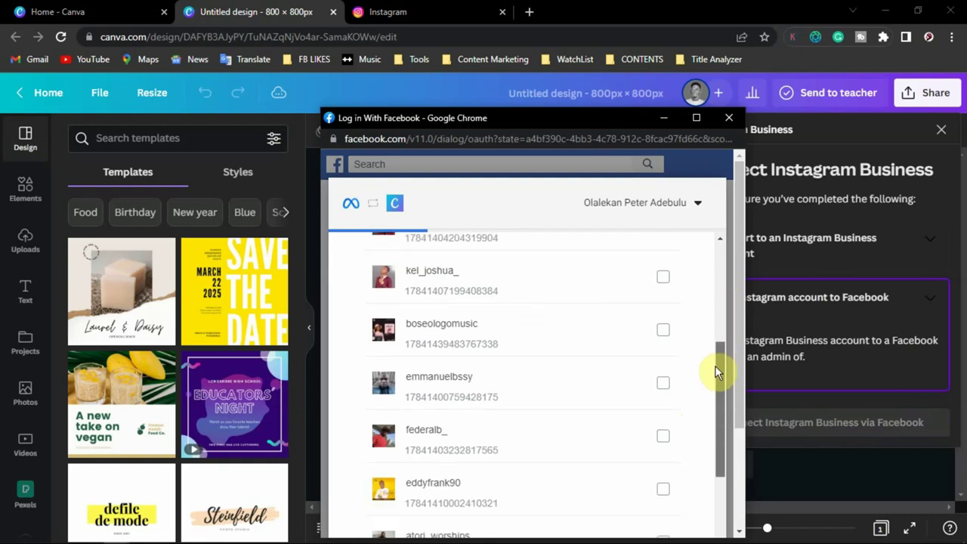
drag(716, 367, 720, 271)
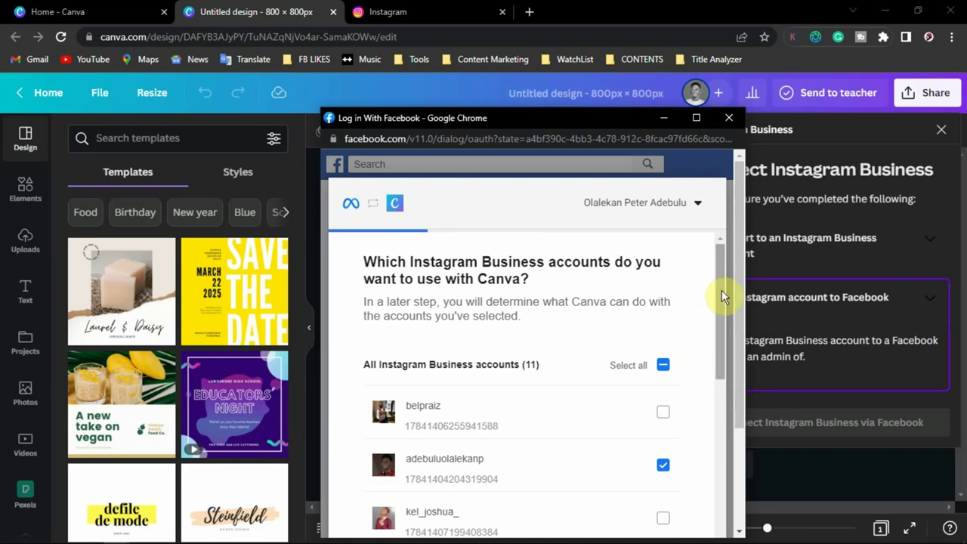
drag(722, 290, 736, 537)
- Move on to the Pages list and tick your own Facebook Page
click(650, 453)
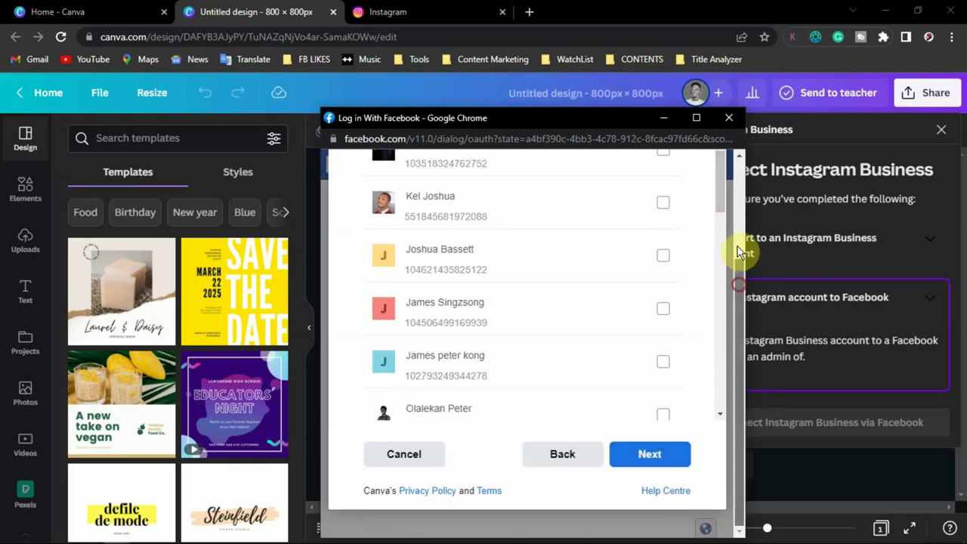
scroll(745, 249, up, 3)
scroll(625, 303, down, 2)
scroll(625, 303, up, 5)
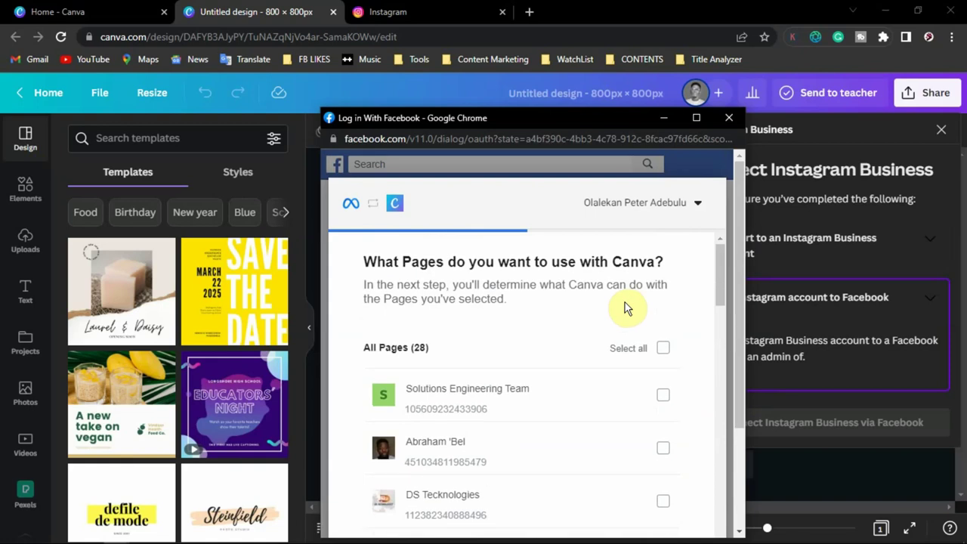
scroll(717, 279, down, 2)
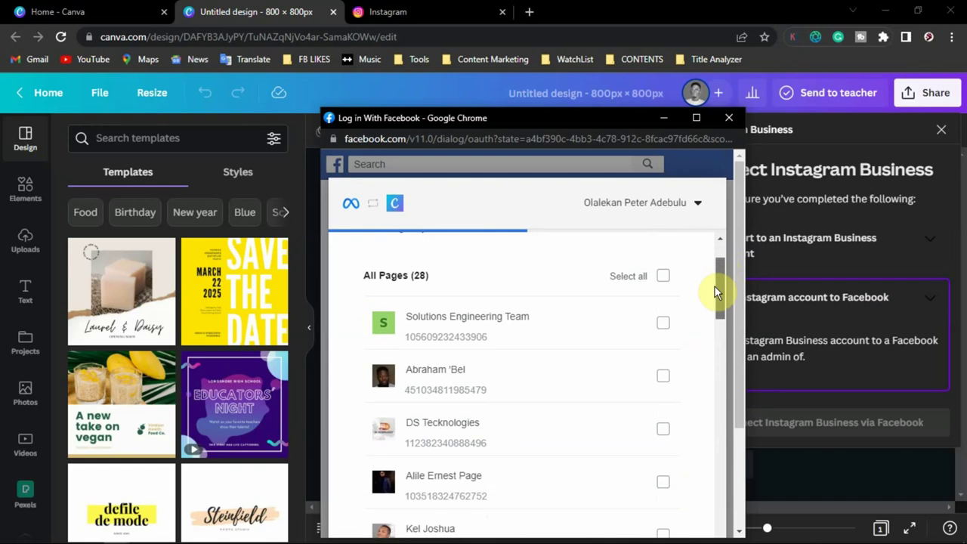
drag(717, 293, 712, 329)
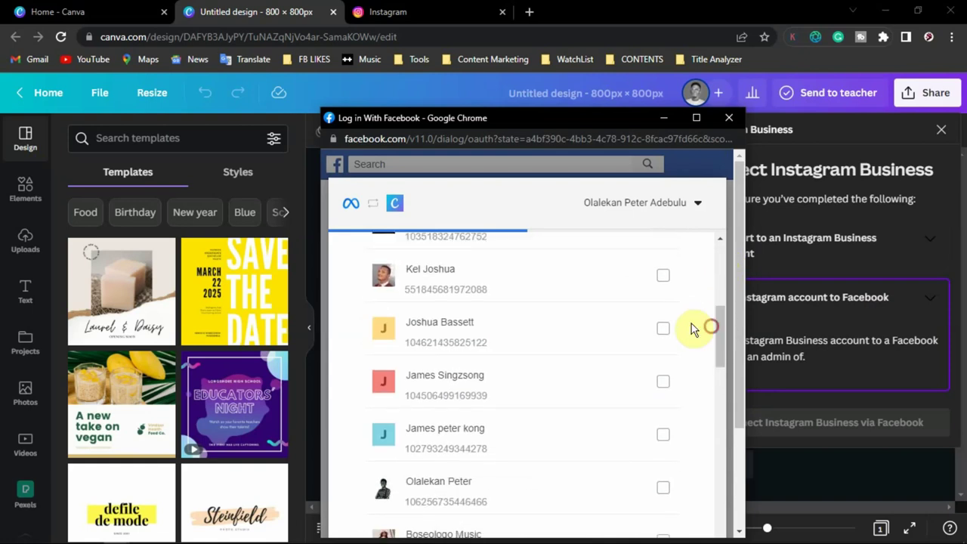
click(663, 487)
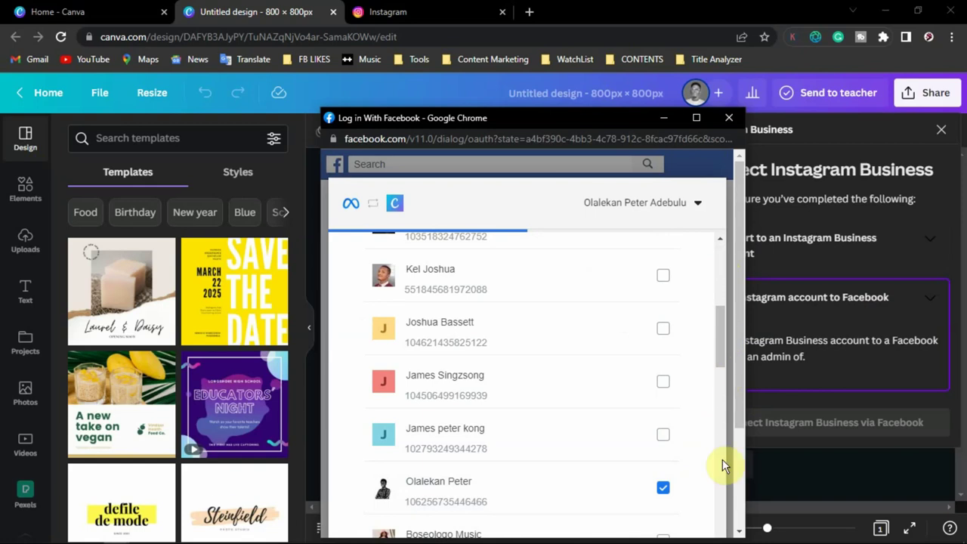
- Advance to Canva's permissions and review that every Instagram and Page permission is on
scroll(725, 461, down, 3)
click(665, 458)
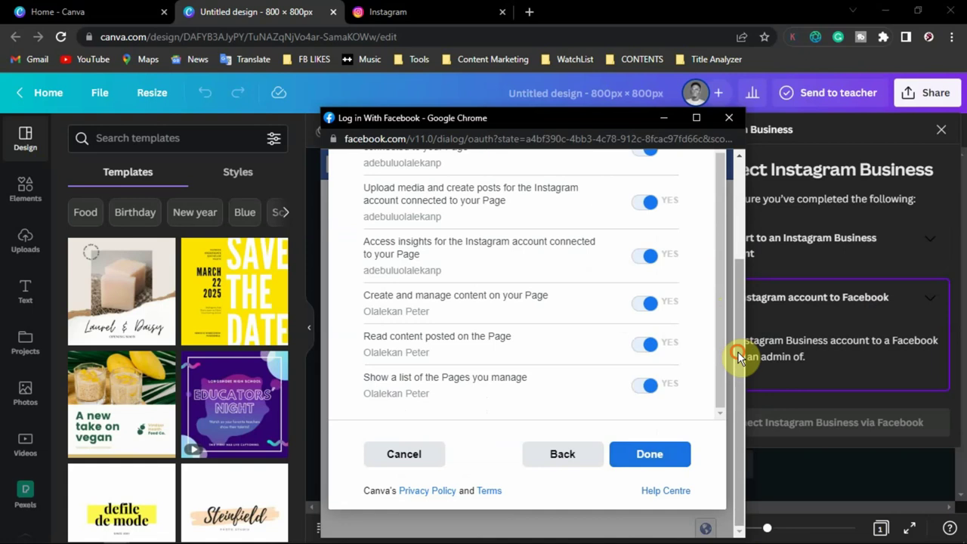
drag(740, 355, 733, 254)
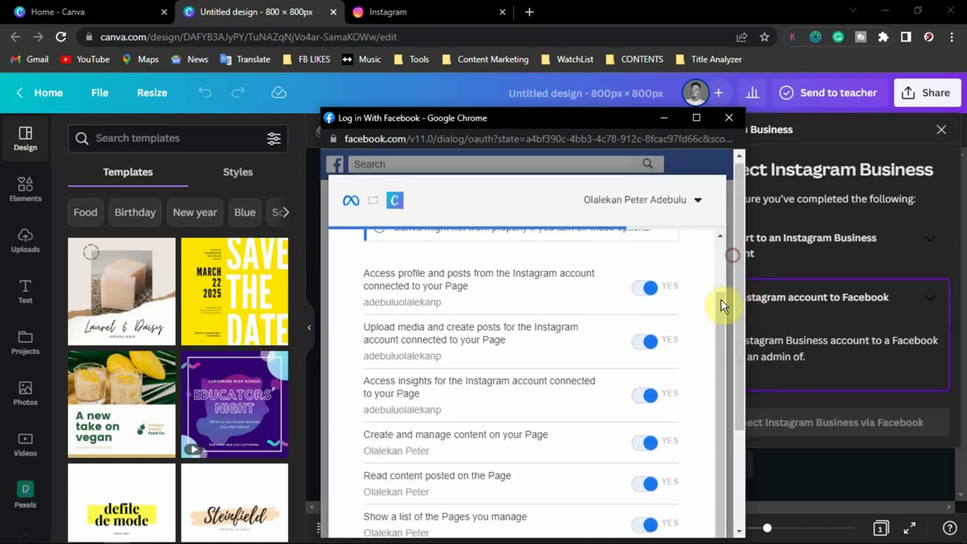
drag(721, 299, 721, 252)
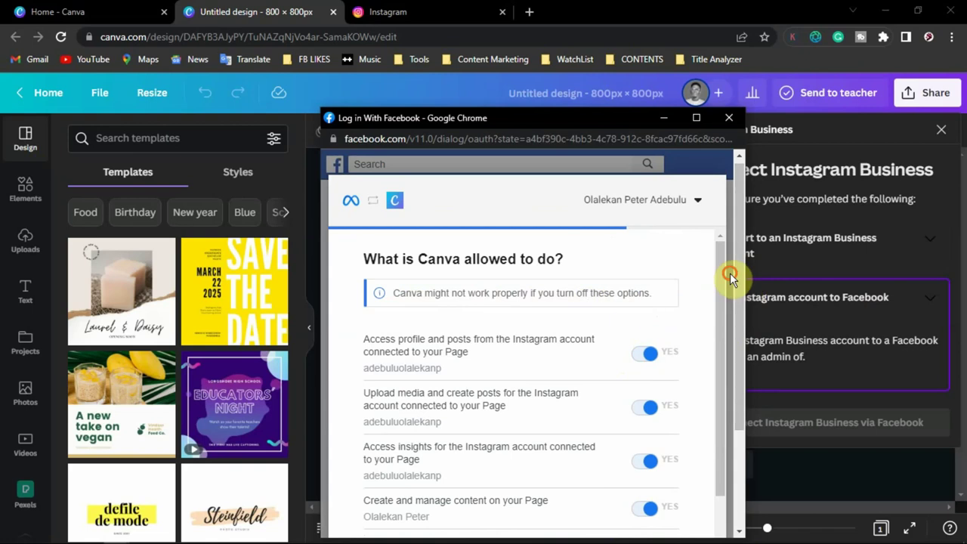
drag(730, 272, 705, 385)
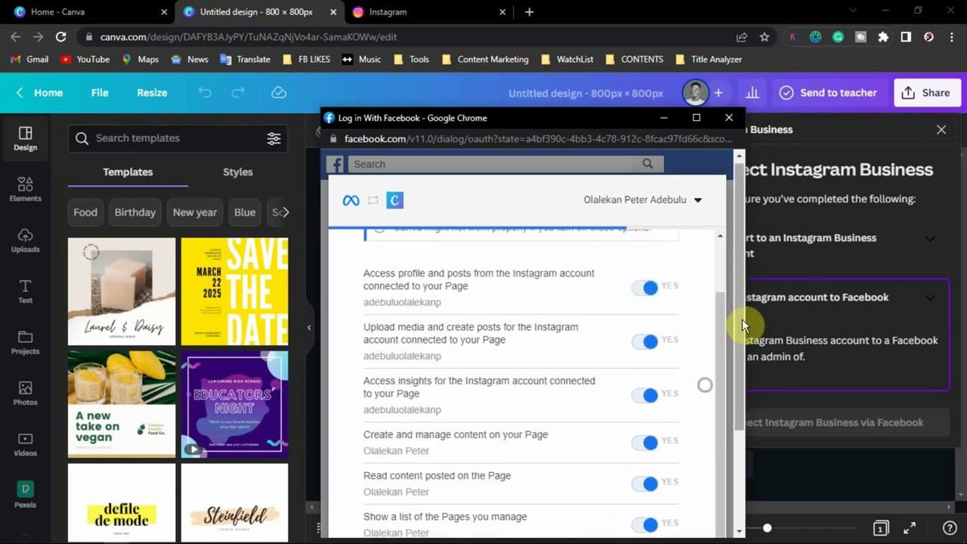
drag(743, 325, 728, 451)
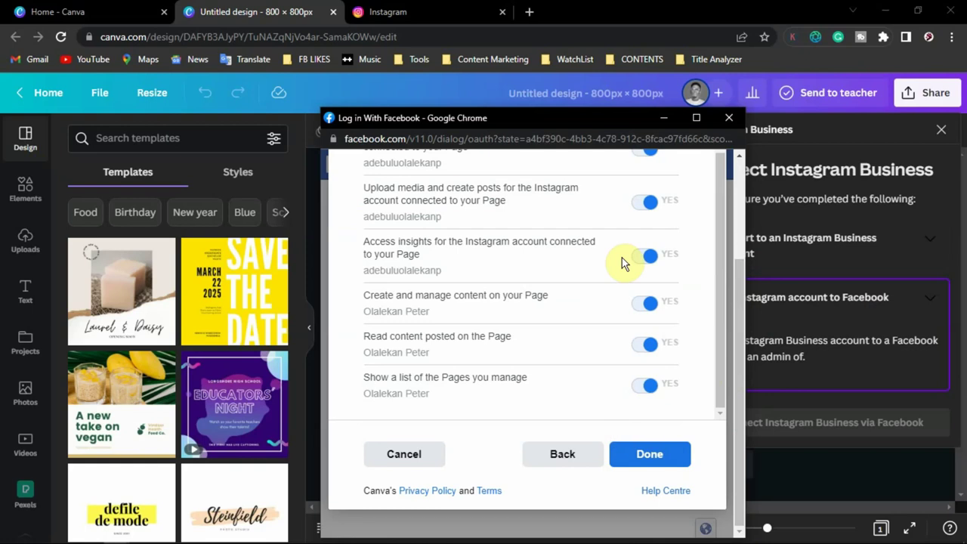
- Finish granting permissions and acknowledge that Canva is now linked to Facebook
click(651, 453)
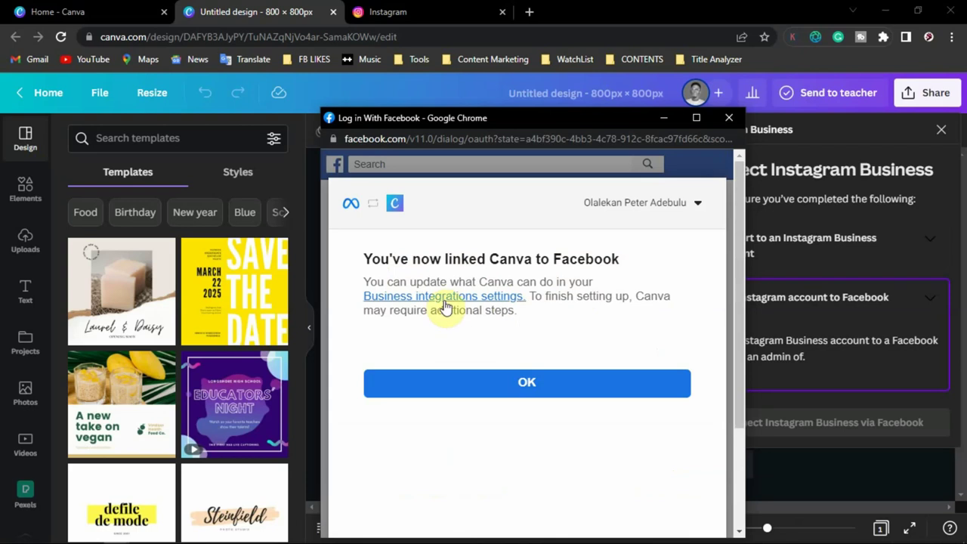
click(585, 394)
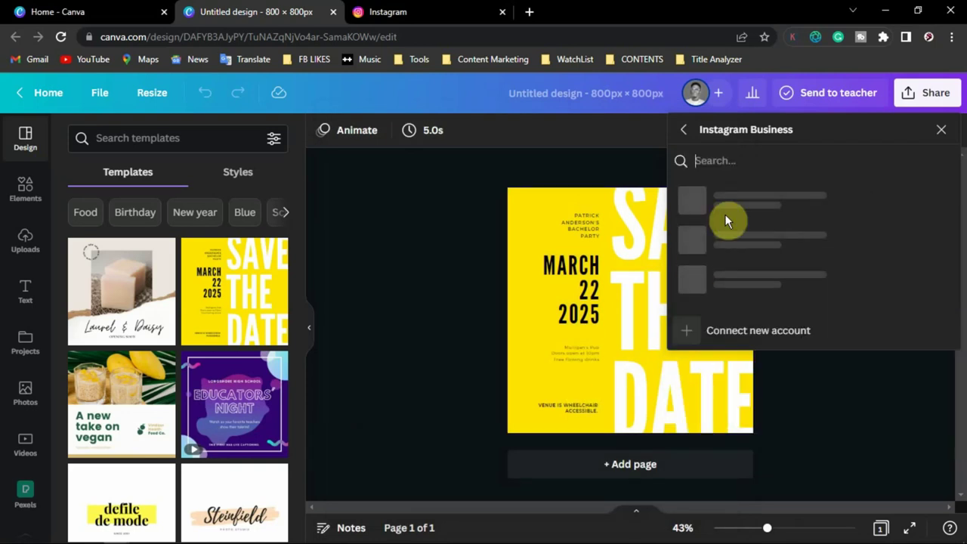
- Close the stale Instagram panel and choose Instagram from the design's social sharing options
click(722, 168)
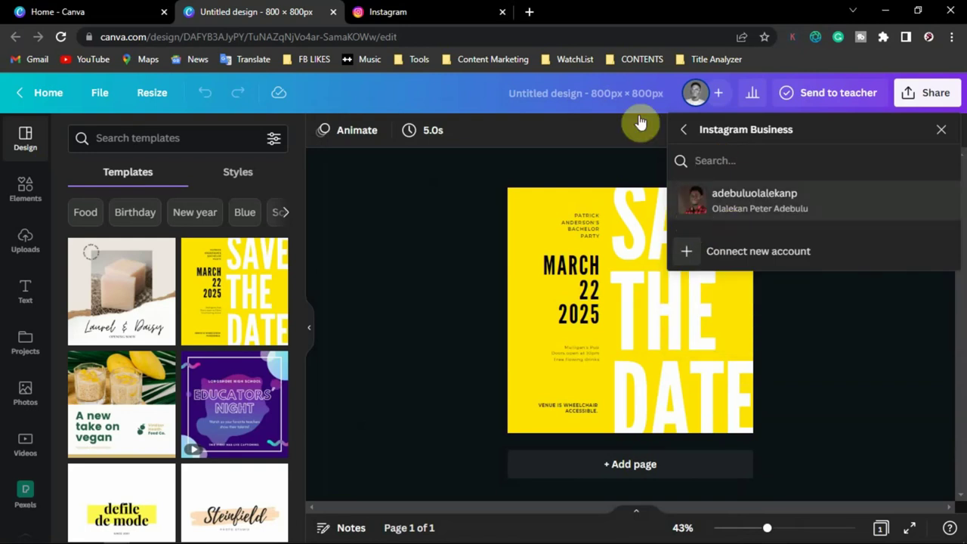
click(628, 167)
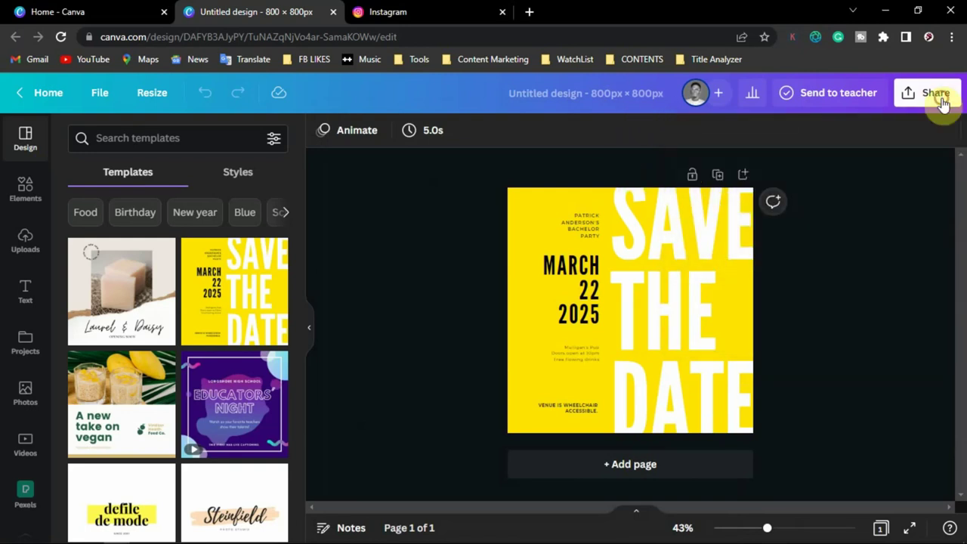
click(937, 96)
click(763, 466)
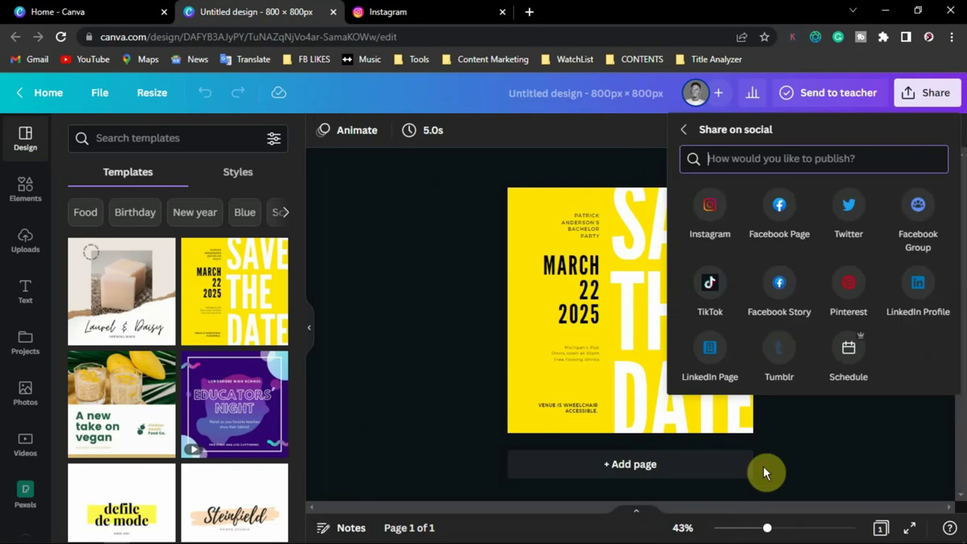
click(722, 215)
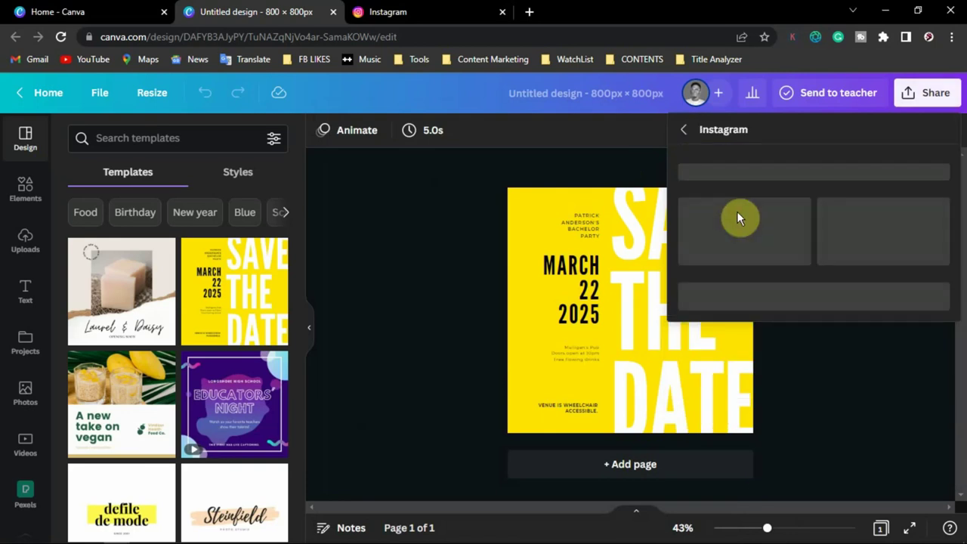
- Choose scheduling posts from desktop and select your own Instagram Business account
click(885, 240)
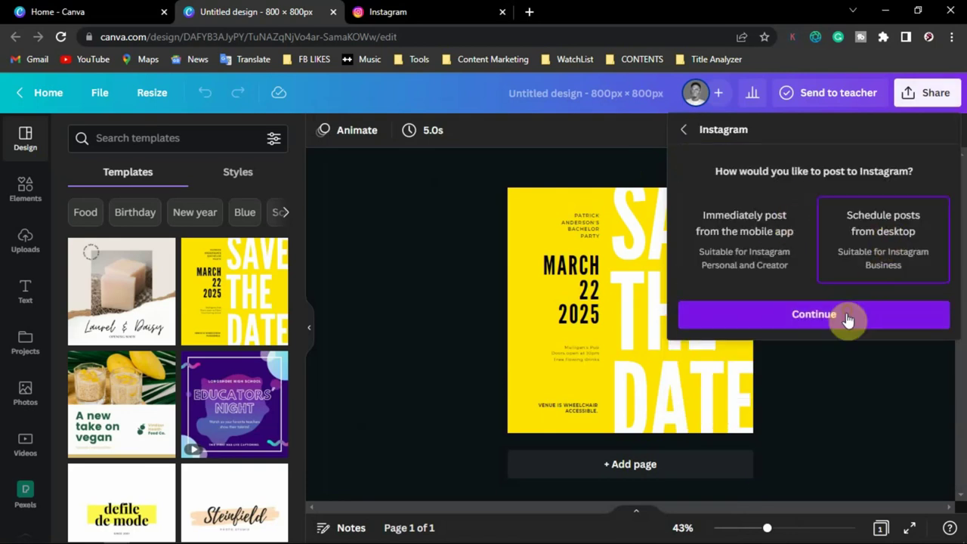
click(849, 318)
click(805, 188)
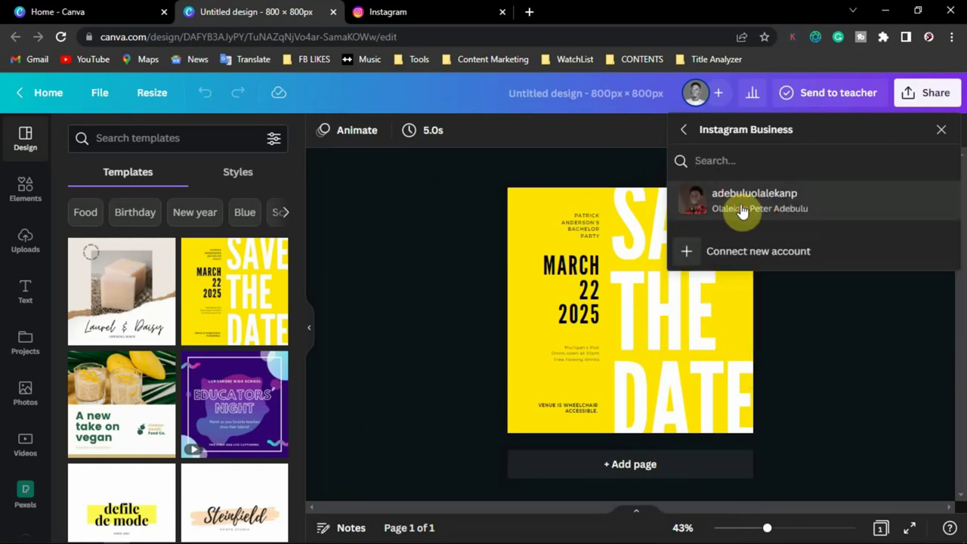
click(741, 210)
click(772, 232)
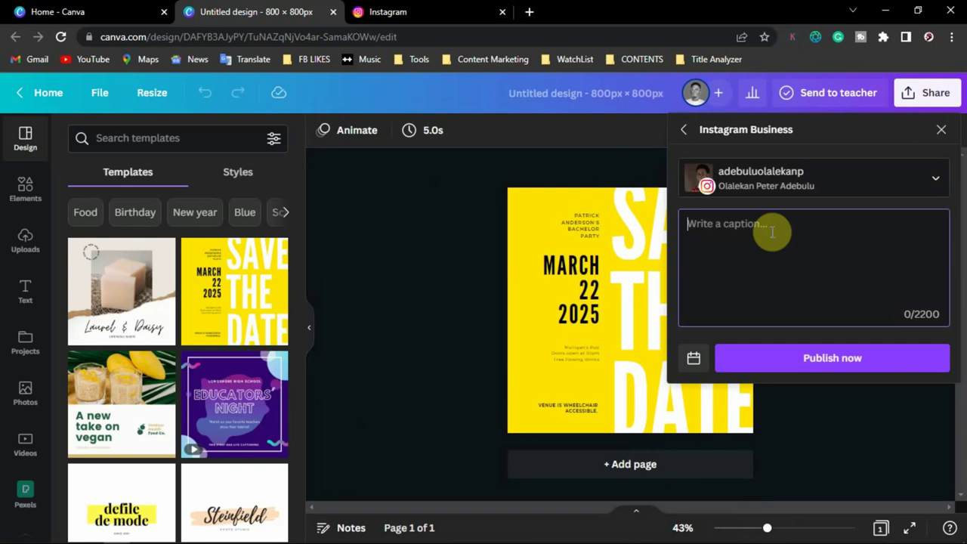
- Draft a caption 'This is an image #Hashtach' and browse the publish-later calendar months
text(This is an image  #Hashtach)
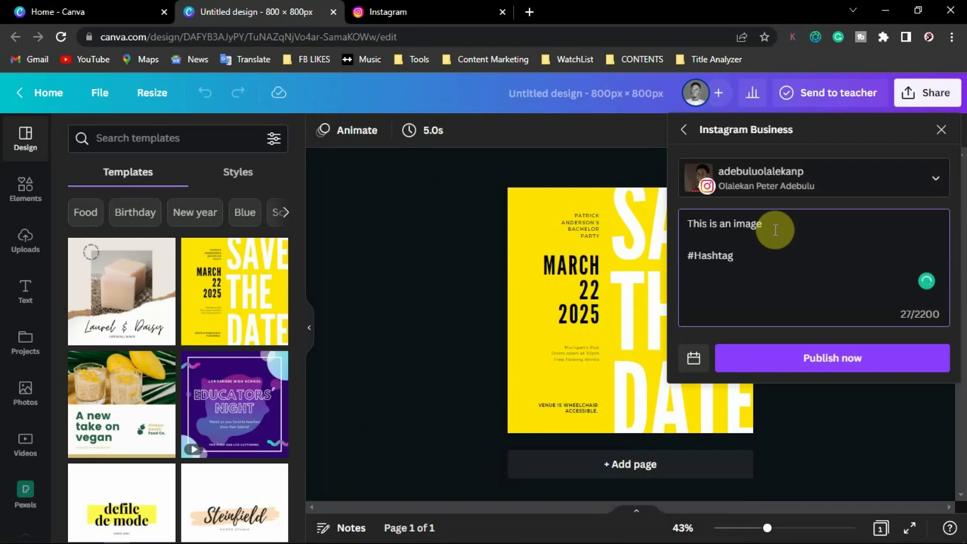
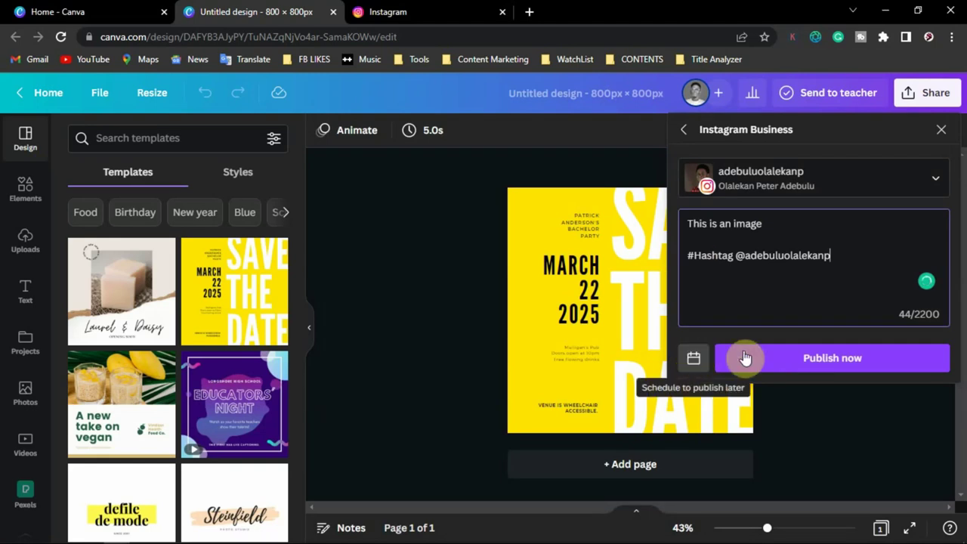
click(693, 359)
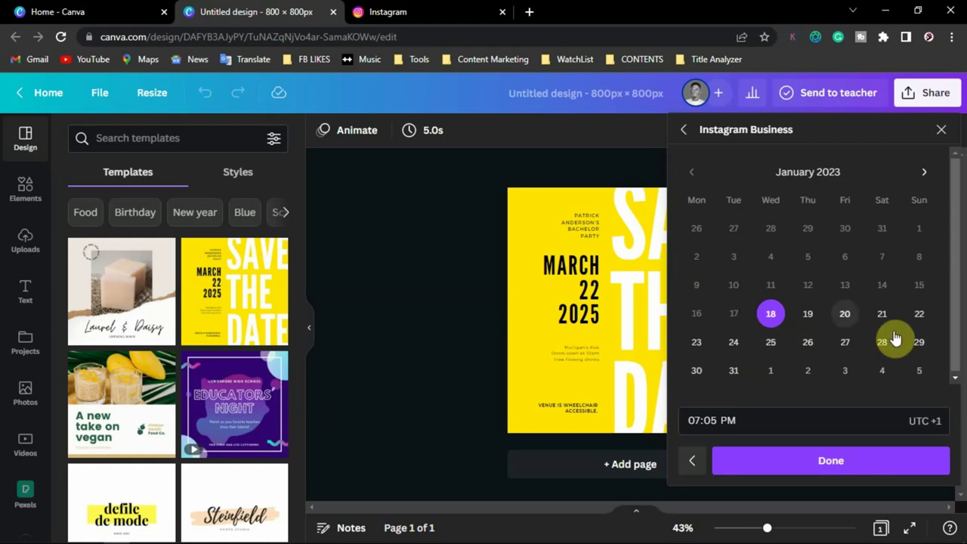
click(926, 174)
click(925, 174)
click(925, 174)
click(925, 174)
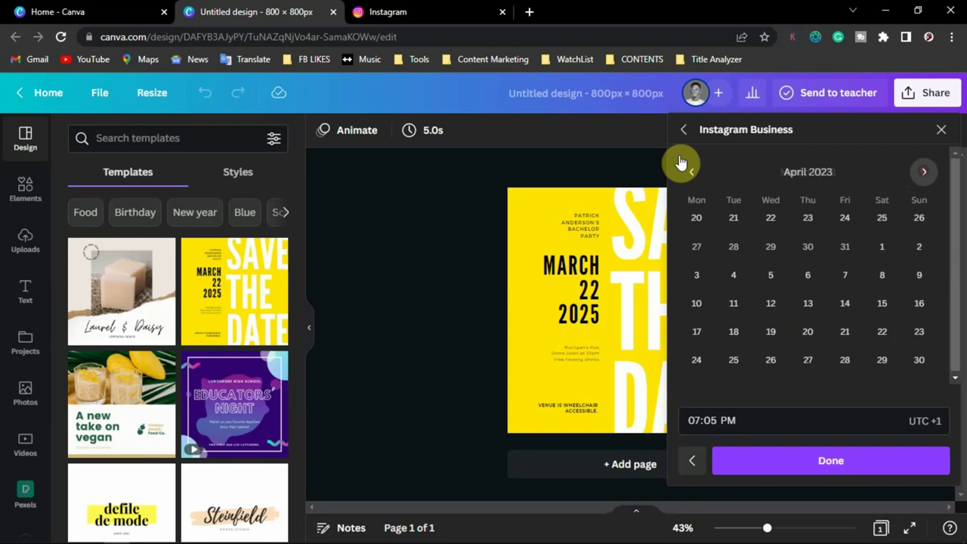
click(693, 174)
click(692, 174)
click(692, 173)
click(692, 173)
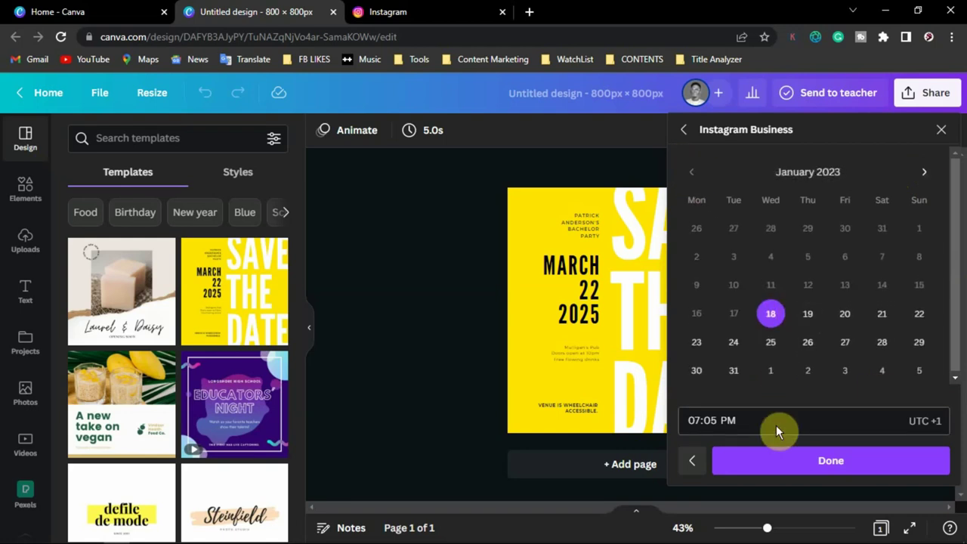
- Go back, choose scheduling from desktop again, and reselect your Instagram Business account
click(683, 130)
click(877, 223)
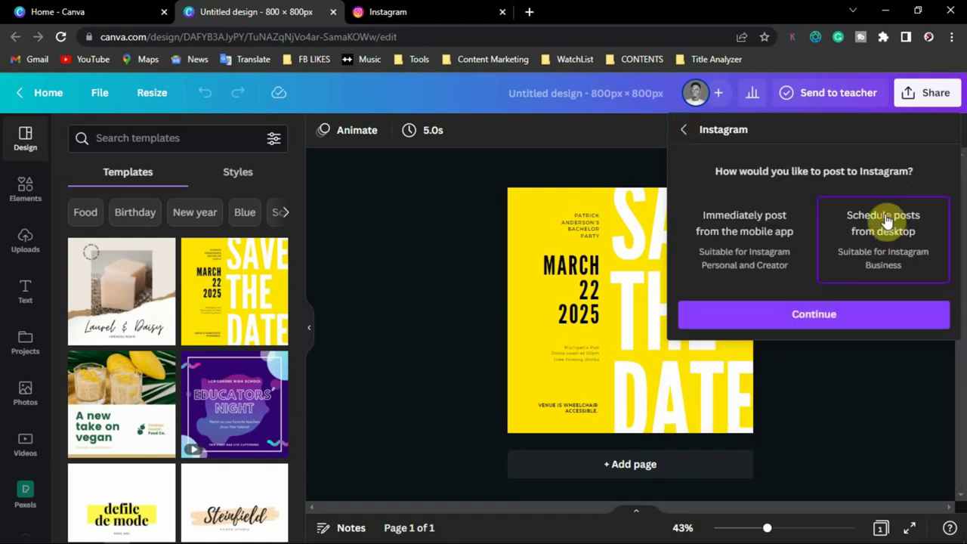
click(837, 318)
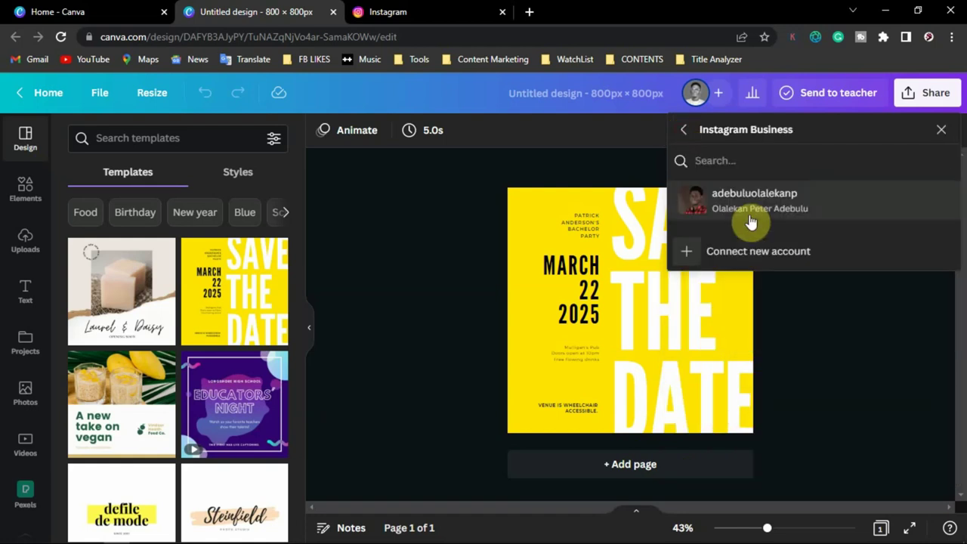
click(751, 225)
click(774, 234)
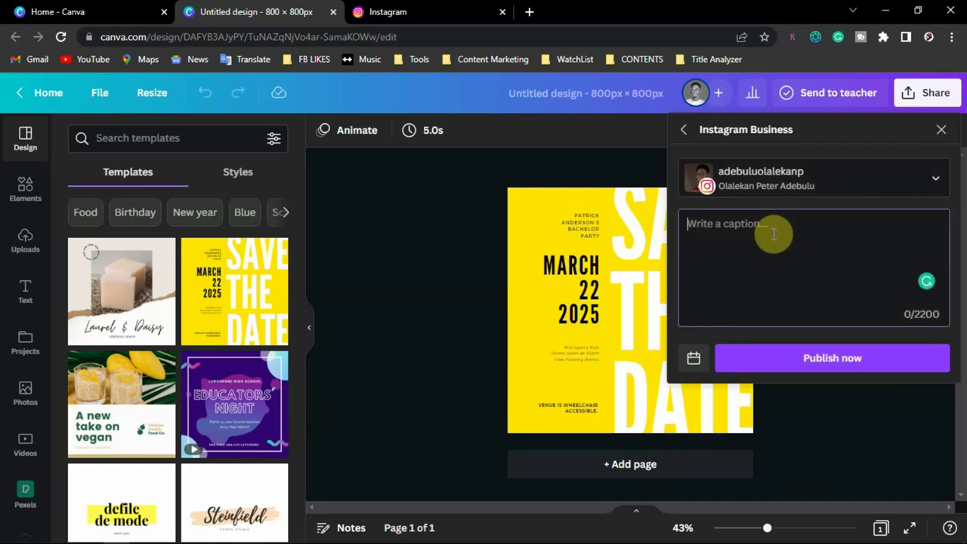
- Caption the post 'This is a picture' with '#hashtag' and publish it to Instagram now
text(This is a picture)
key(Tab)
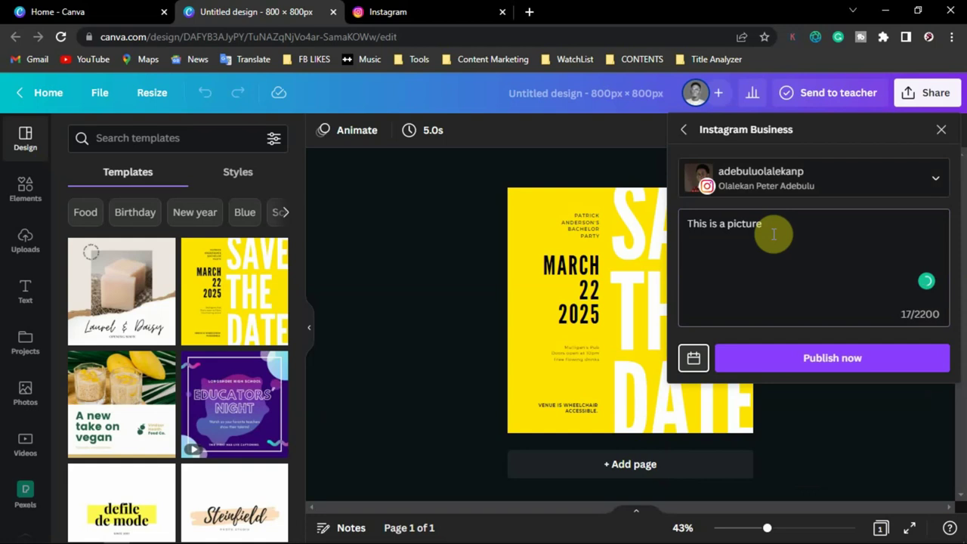
click(836, 281)
text(#)
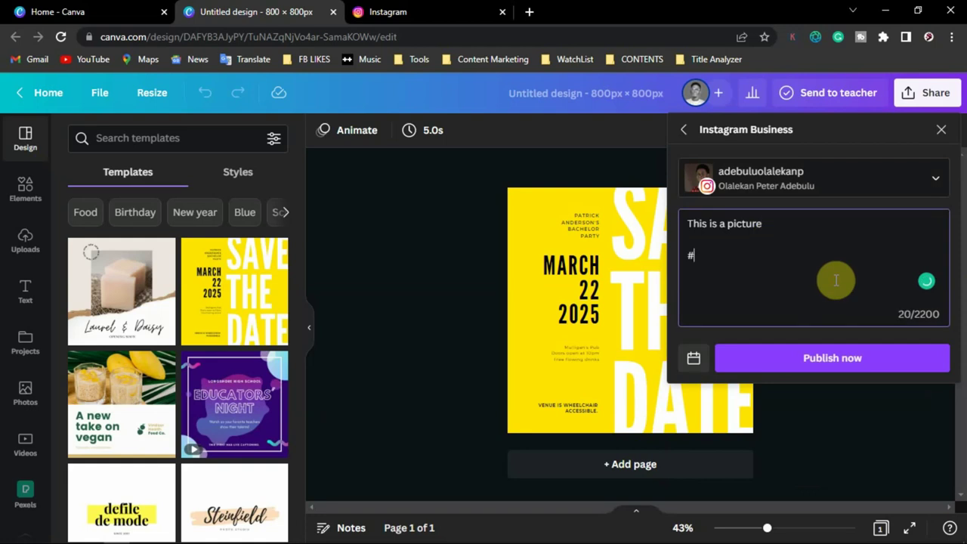
text(hashtag)
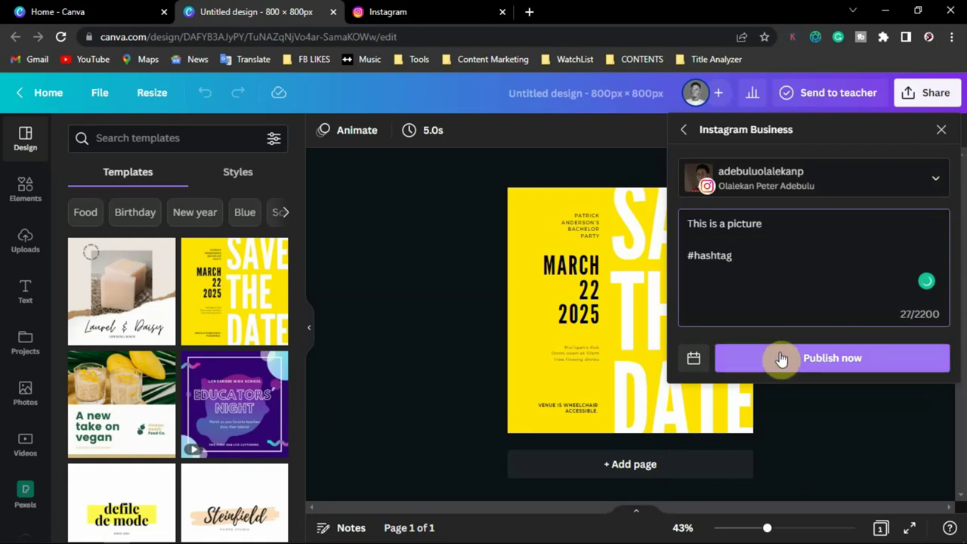
click(781, 359)
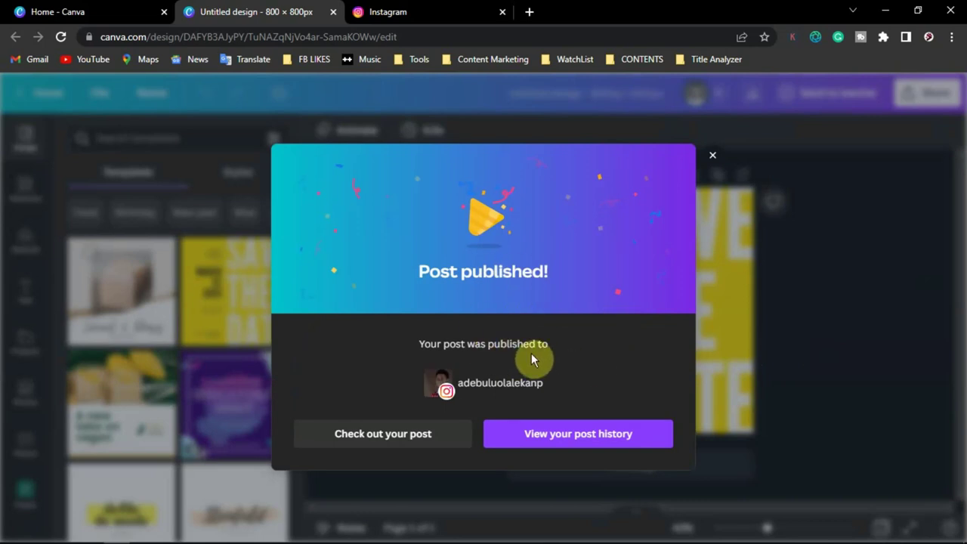
- View the live Instagram post and its caption, then switch back to the Canva tab
click(420, 444)
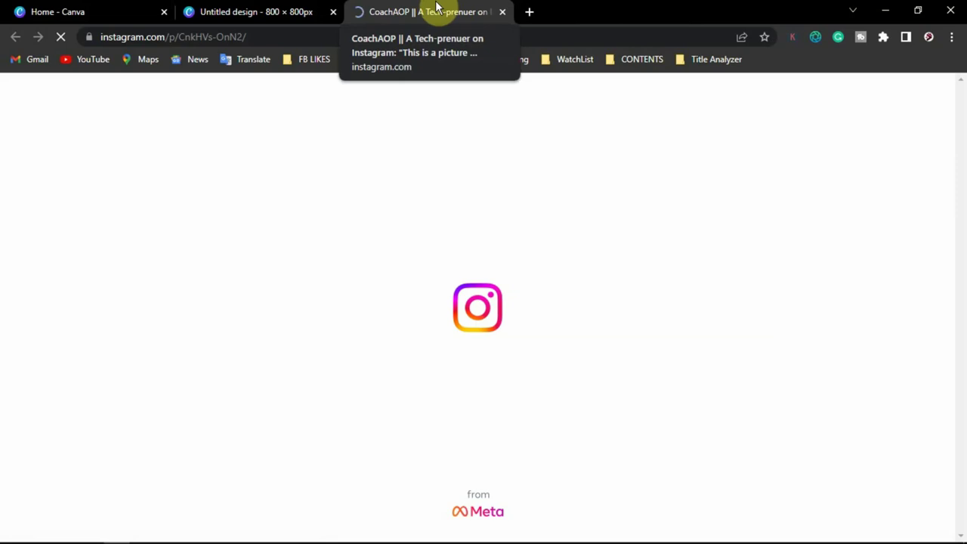
scroll(371, 333, down, 4)
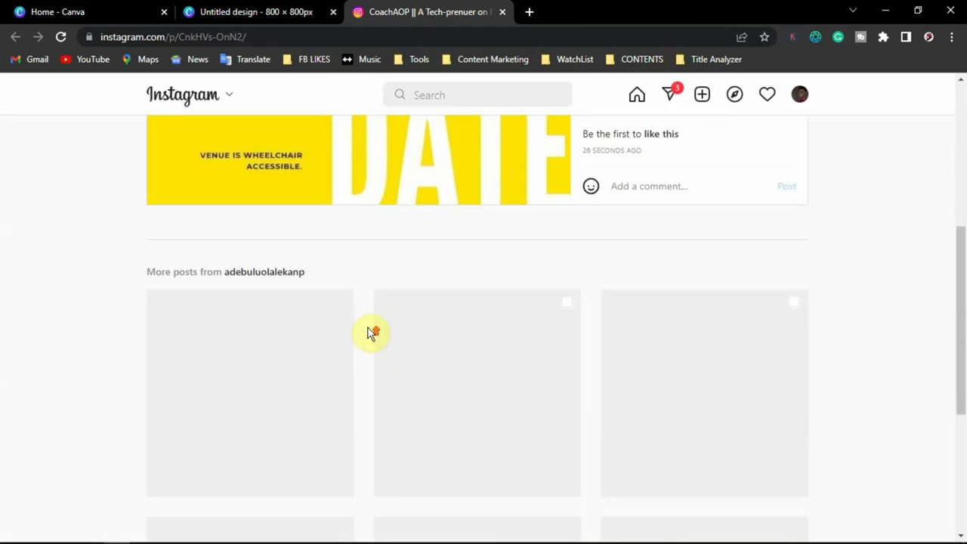
scroll(437, 325, up, 3)
scroll(460, 324, up, 2)
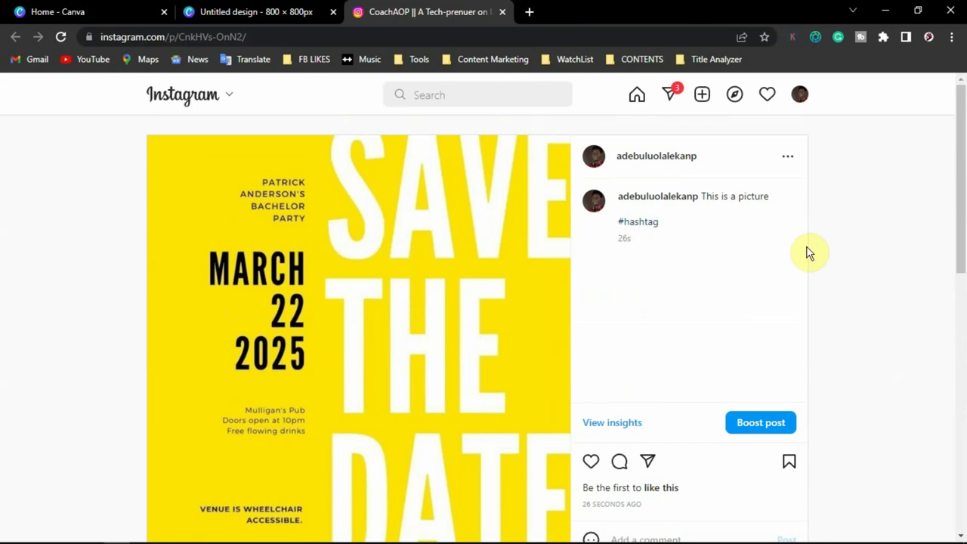
drag(820, 205, 701, 198)
key(ctrl+c)
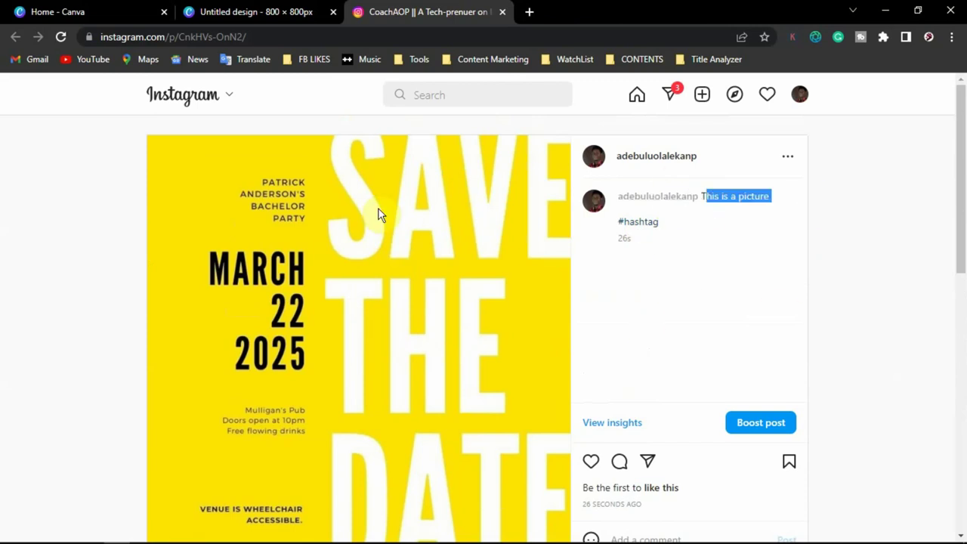
click(378, 212)
click(215, 13)
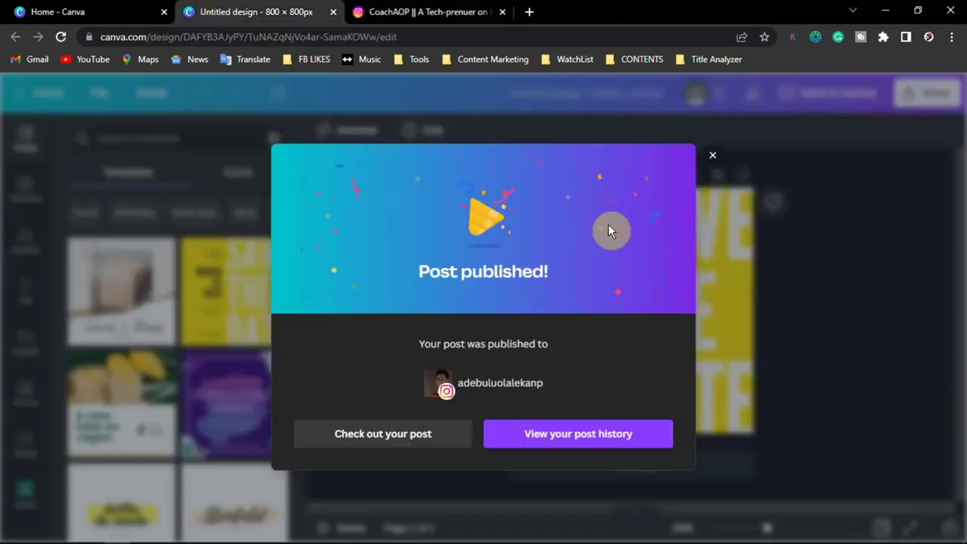
- Dismiss the Instagram confirmation and choose your Facebook Page as the sharing destination
click(903, 161)
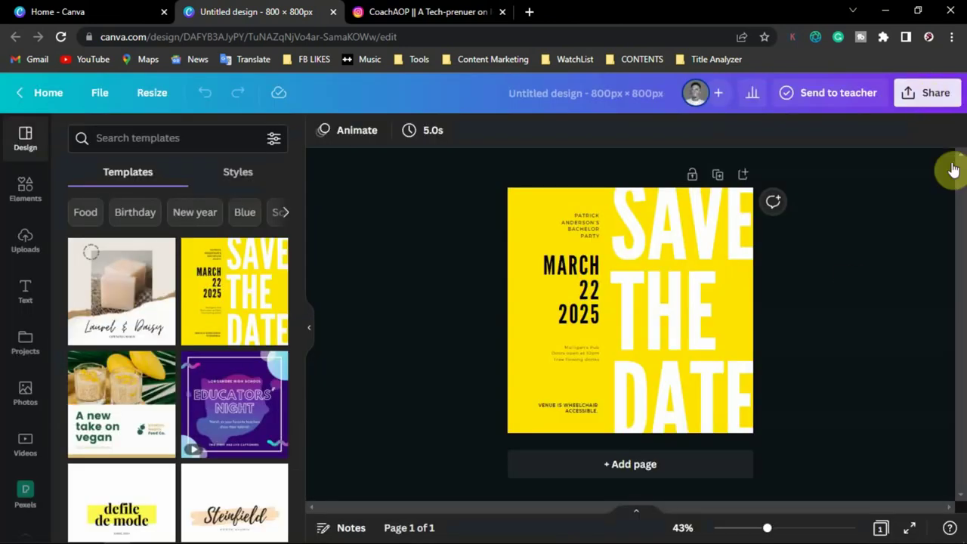
click(932, 94)
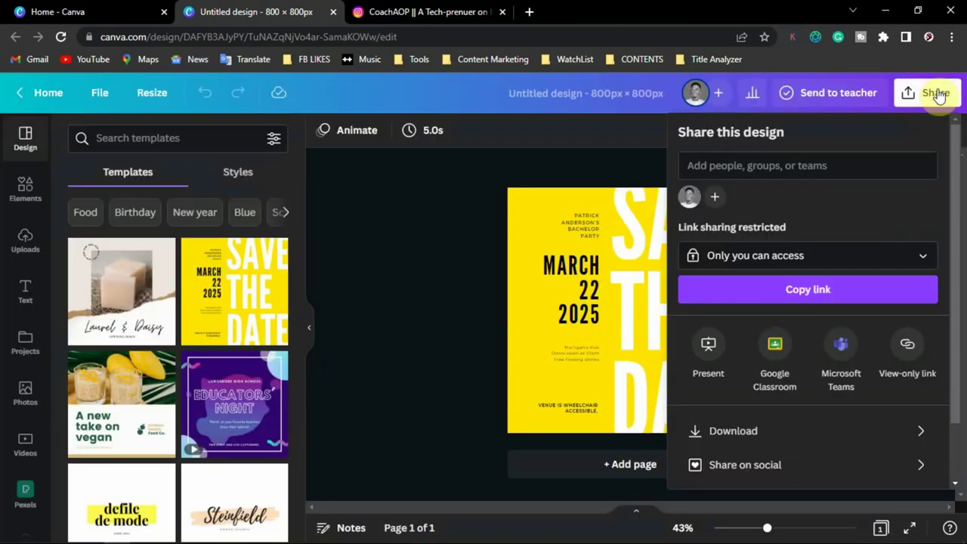
click(728, 465)
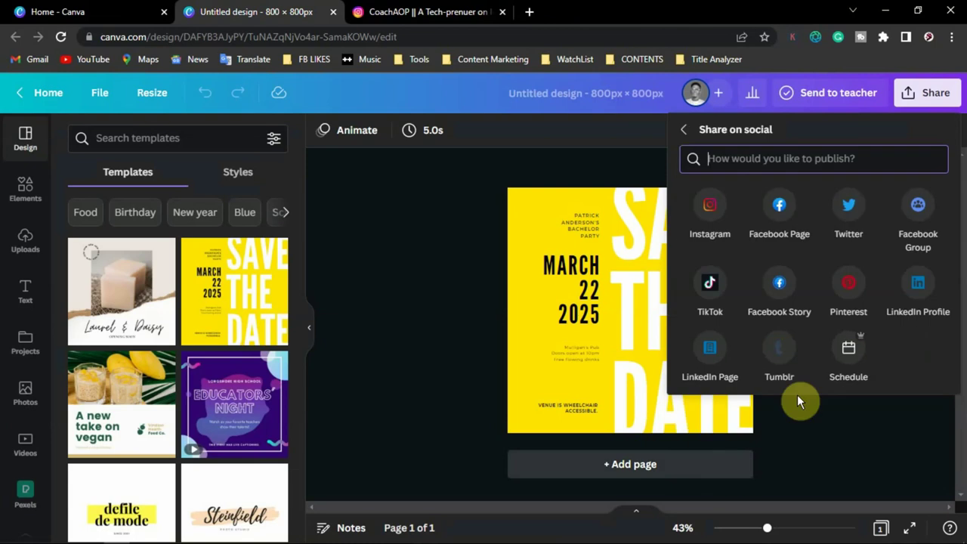
click(778, 206)
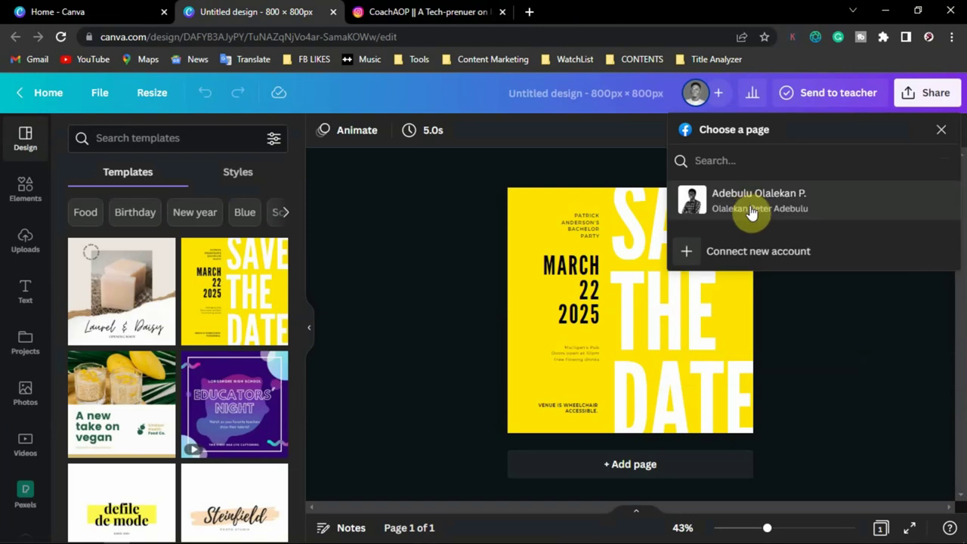
click(750, 210)
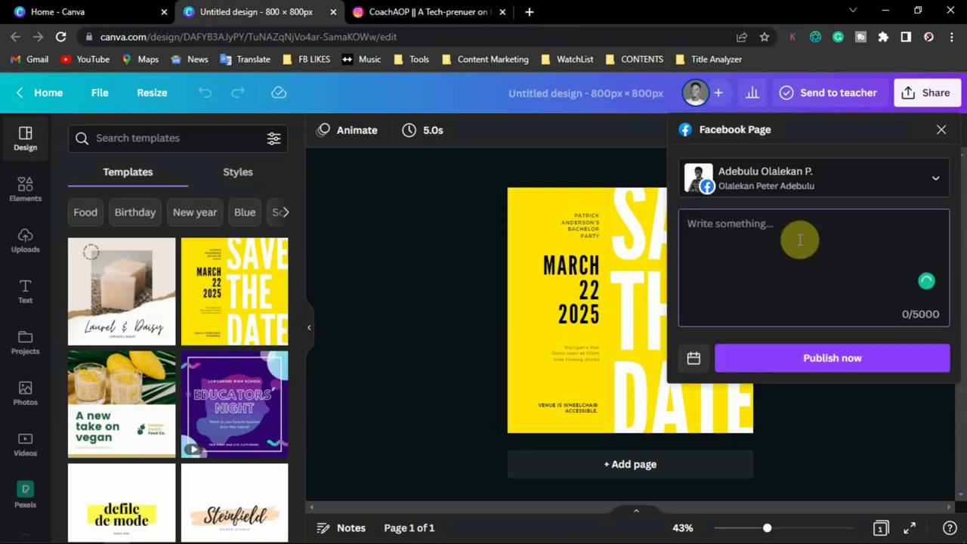
- Paste the caption 'This is a picture', add '#hash' on a new line, and publish to the Page
click(800, 240)
key(ctrl+v)
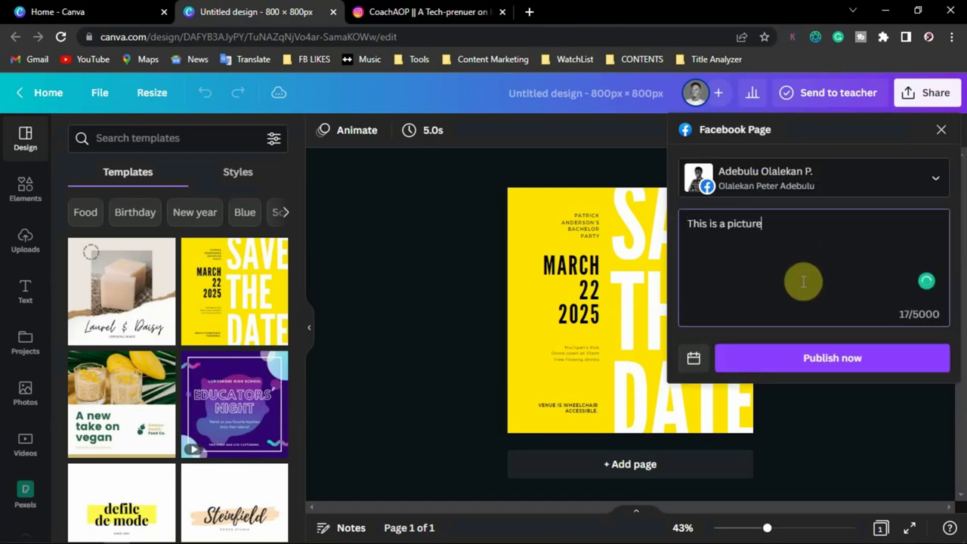
key(Return)
text(#hashtag)
key(BackSpace)
key(BackSpace)
key(BackSpace)
key(BackSpace)
text(h)
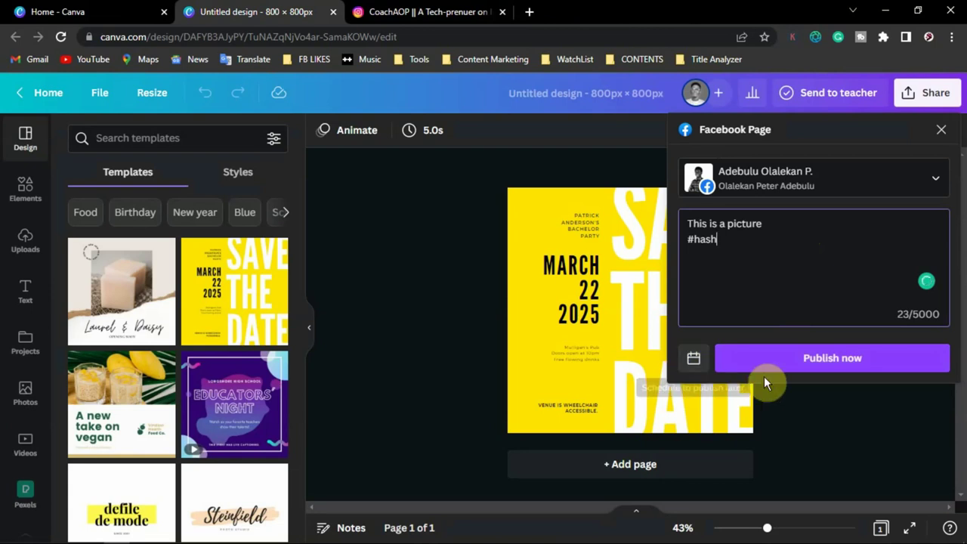
click(806, 361)
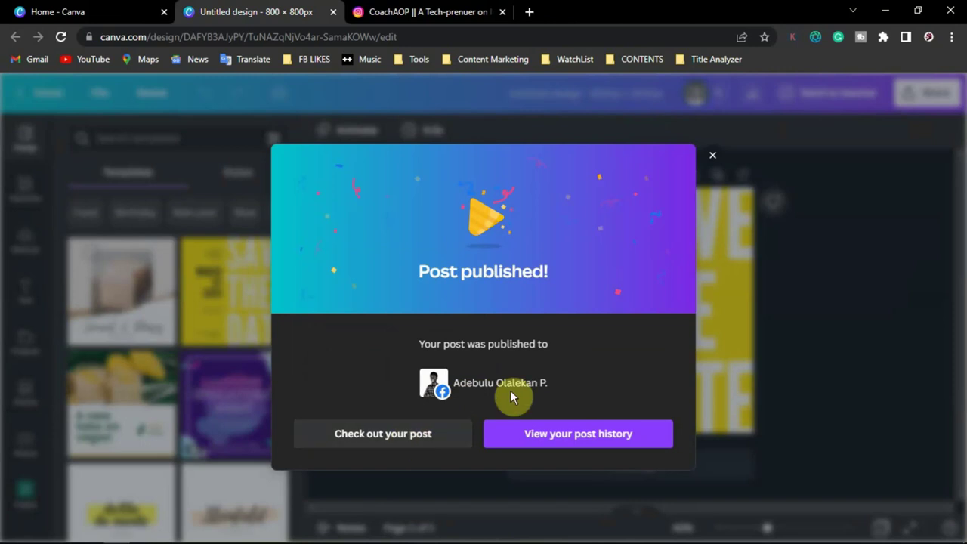
- Open the published Facebook post in a new tab, return to Canva, and dismiss the confirmation
click(381, 435)
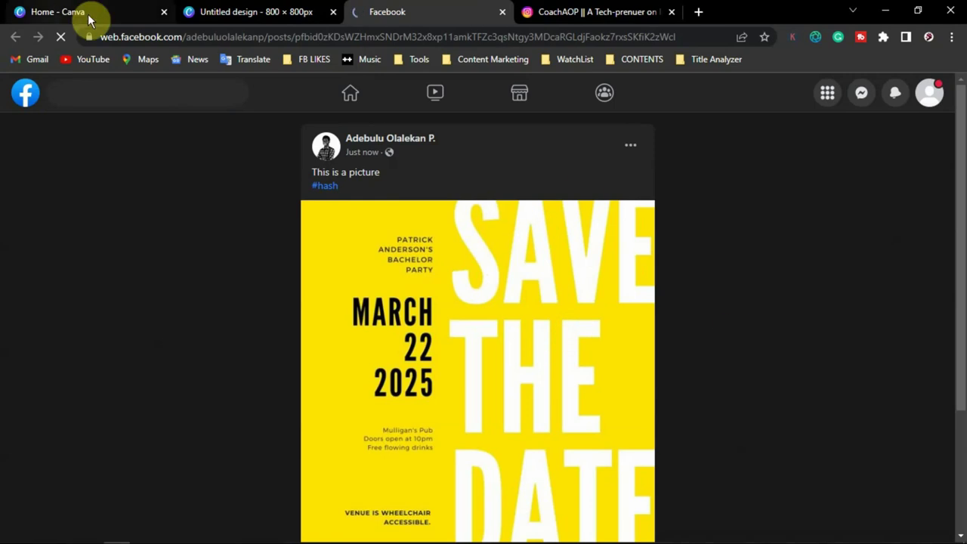
click(242, 14)
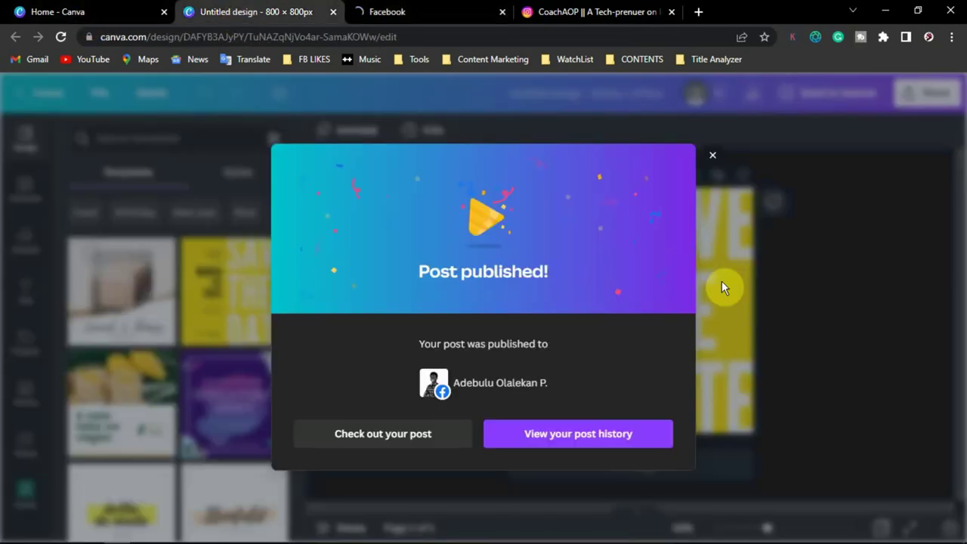
click(911, 93)
- Look at sharing to Pinterest, close its connect prompt, and reopen the social platforms list
click(921, 97)
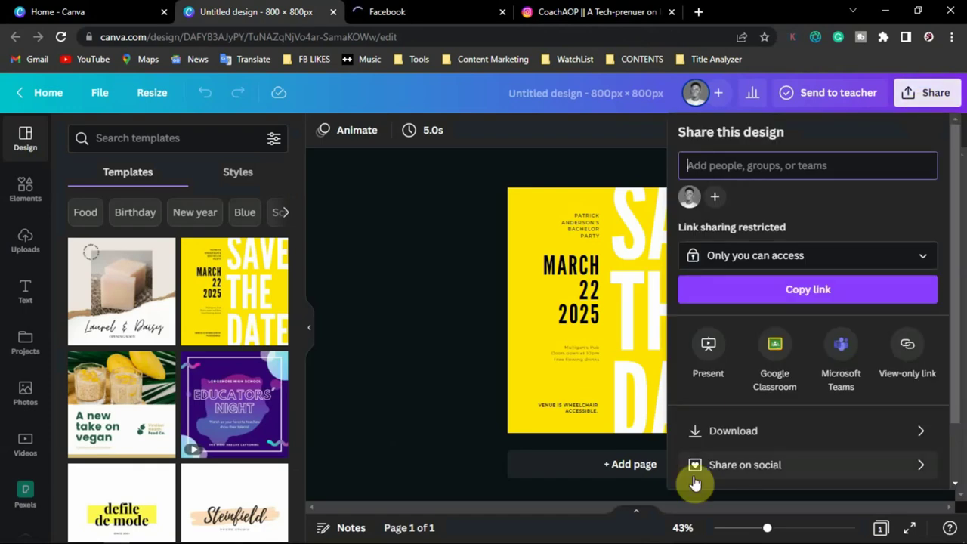
click(714, 465)
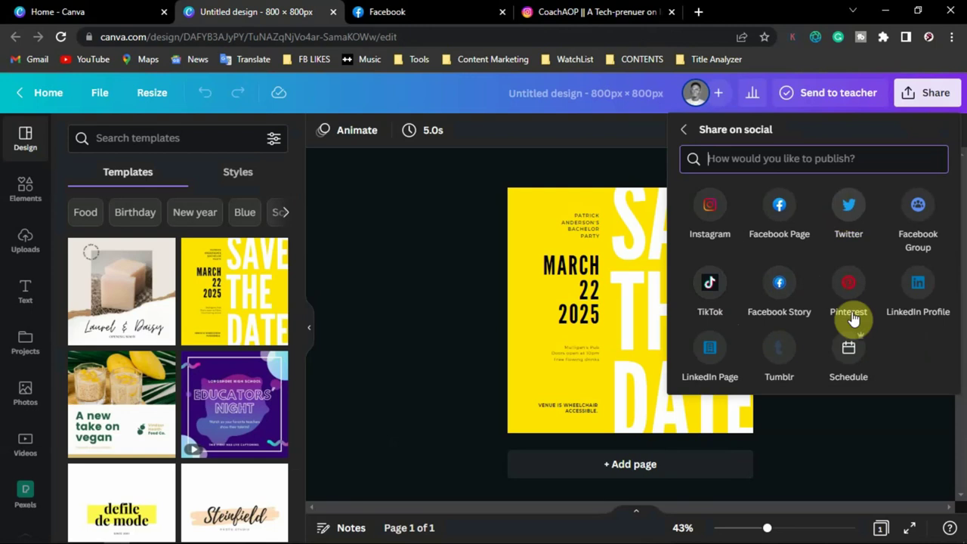
click(849, 290)
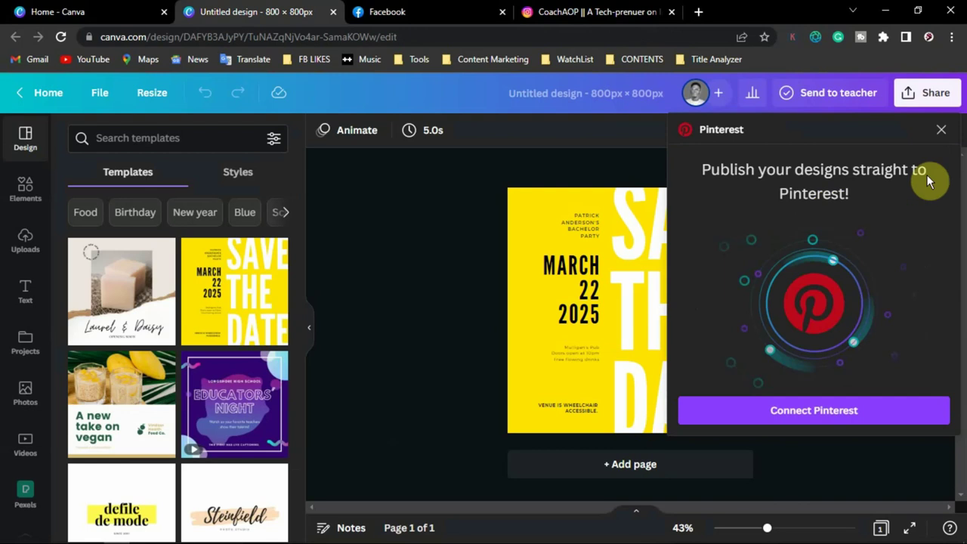
click(942, 129)
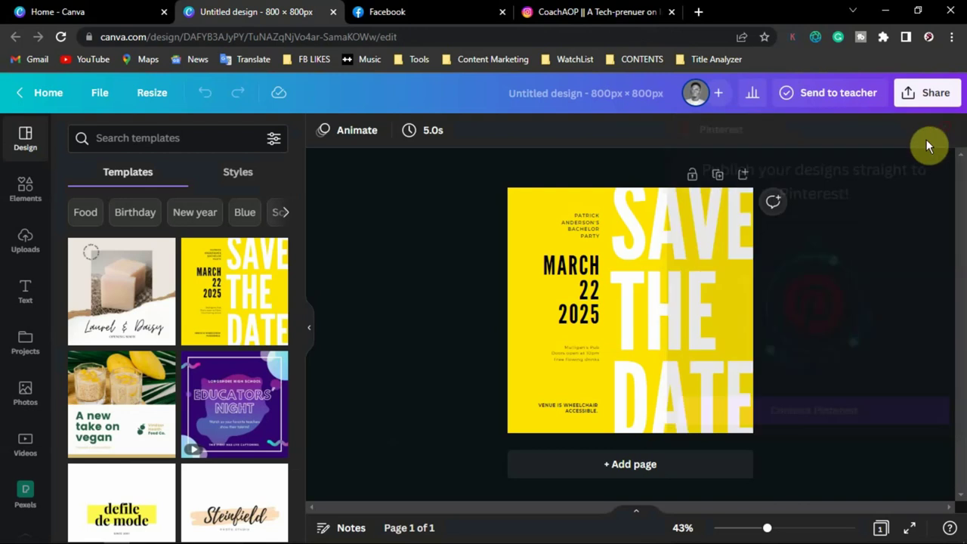
click(942, 103)
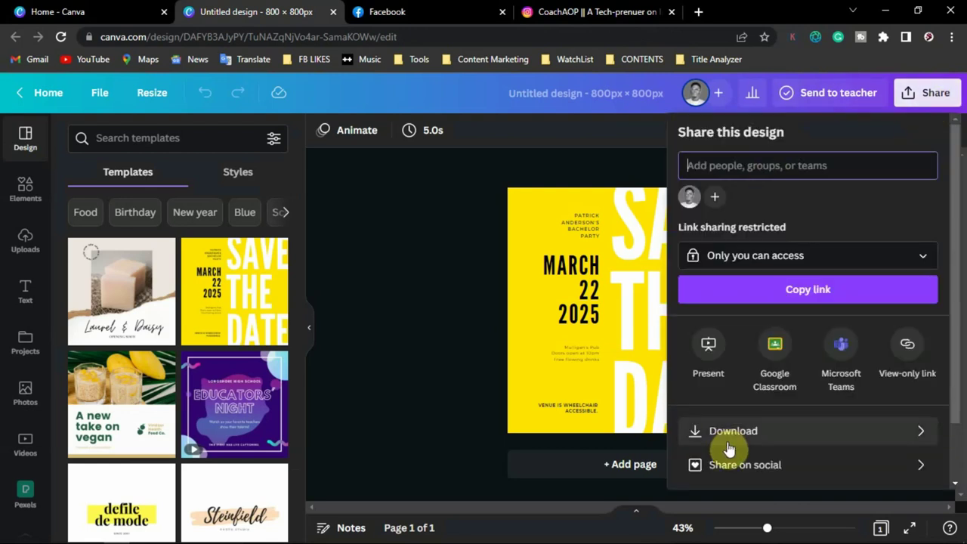
click(739, 465)
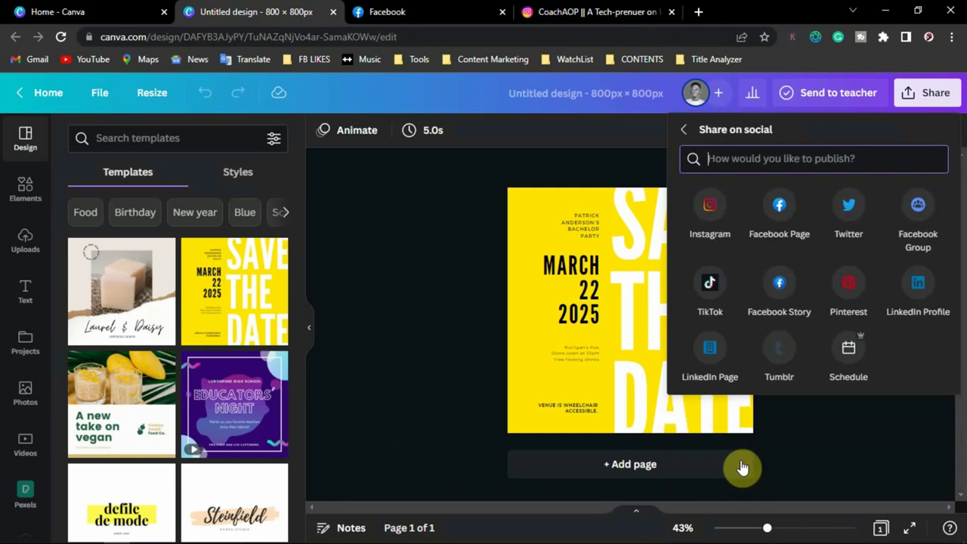
- Try scheduling with the default date and the Facebook Page channel, then close without scheduling
click(850, 354)
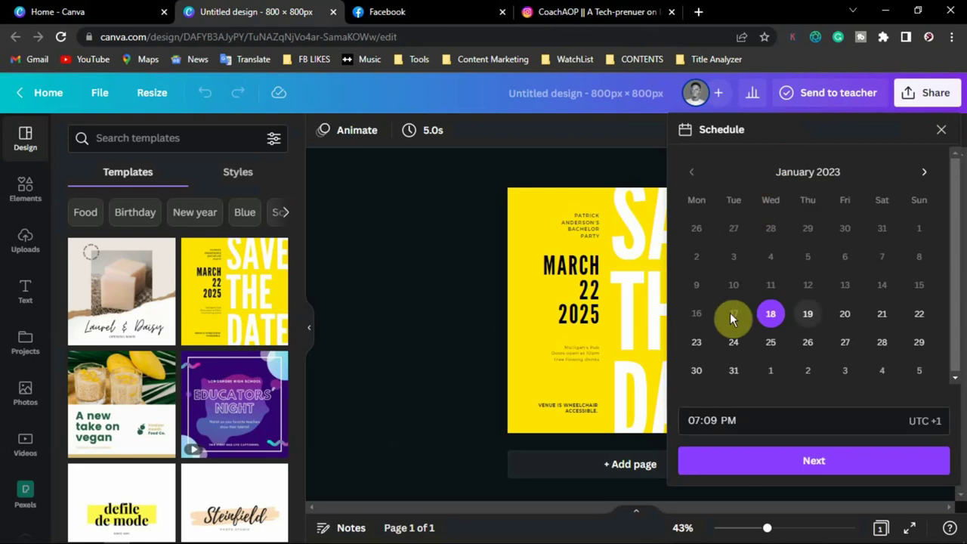
click(823, 464)
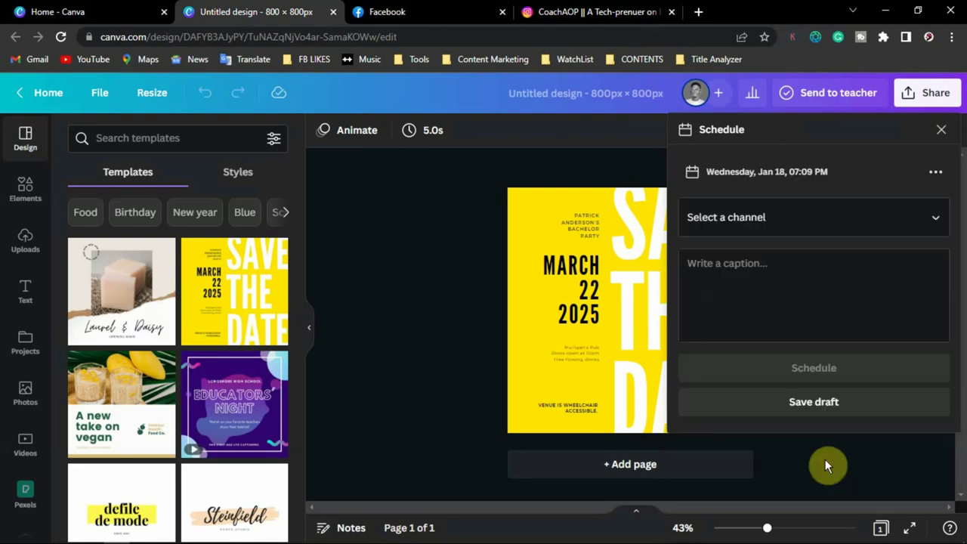
click(844, 222)
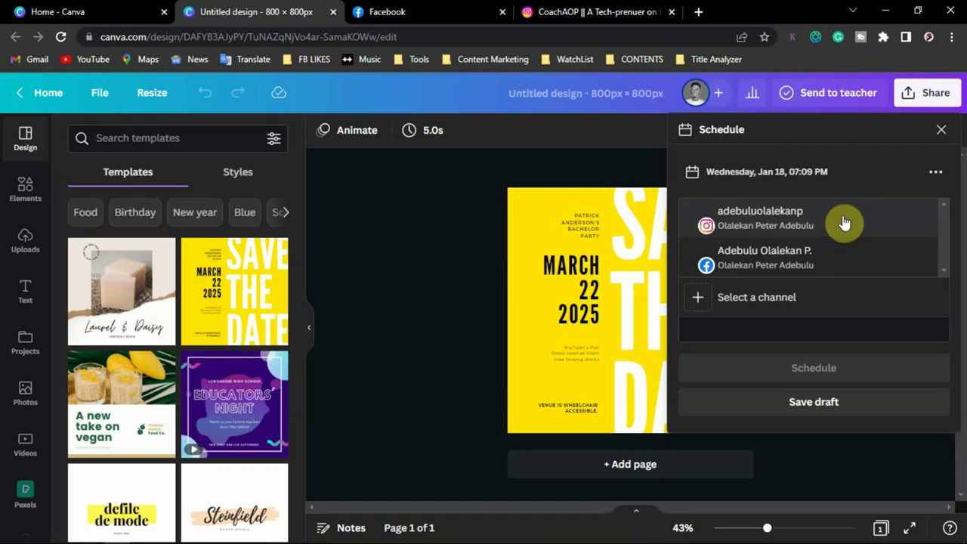
click(792, 259)
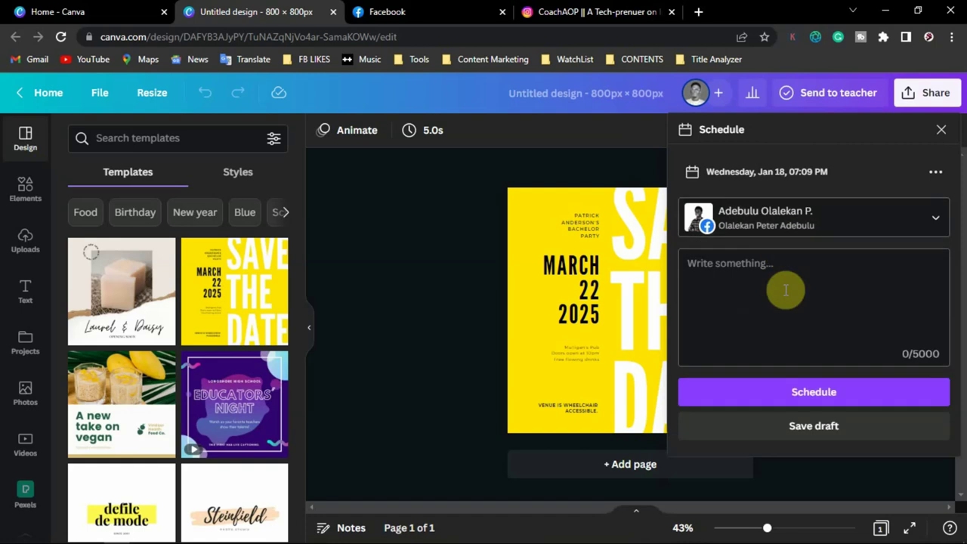
click(773, 280)
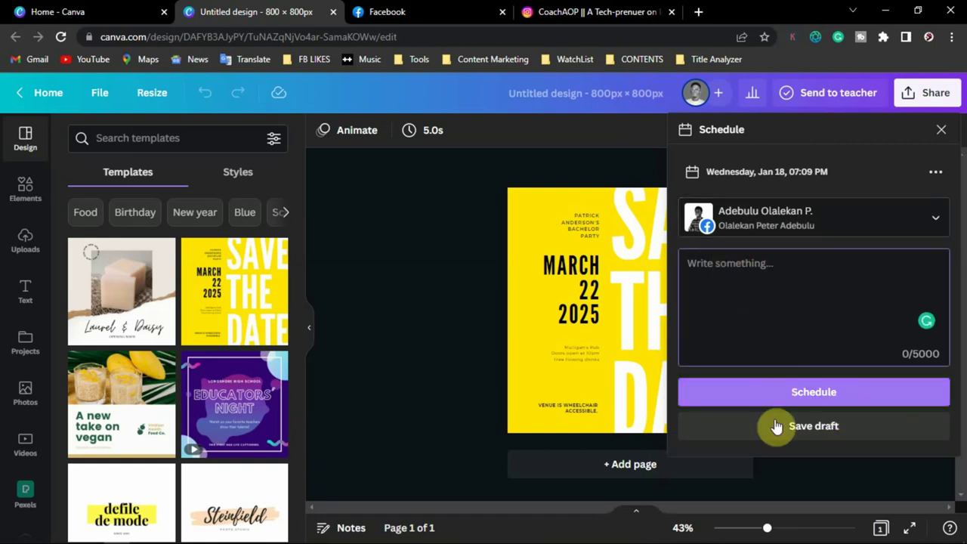
click(943, 131)
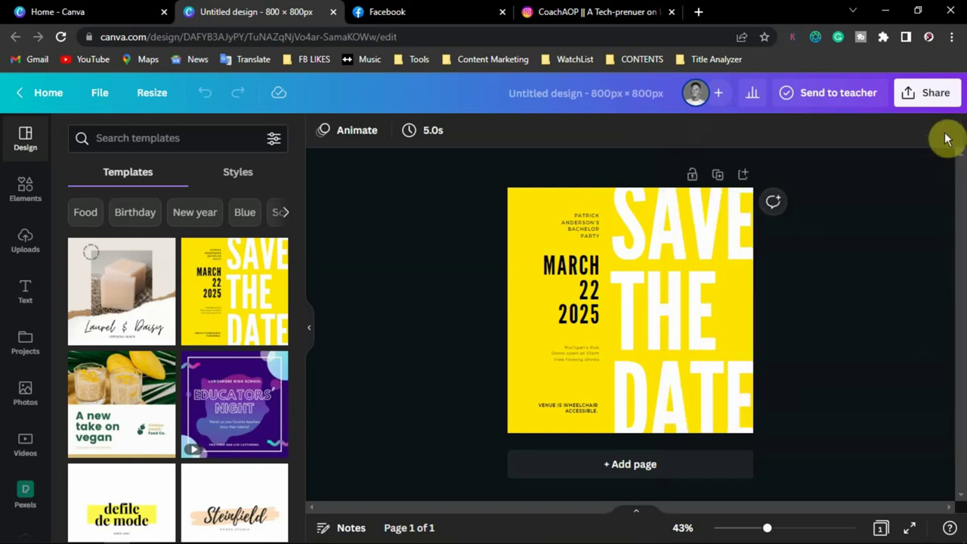